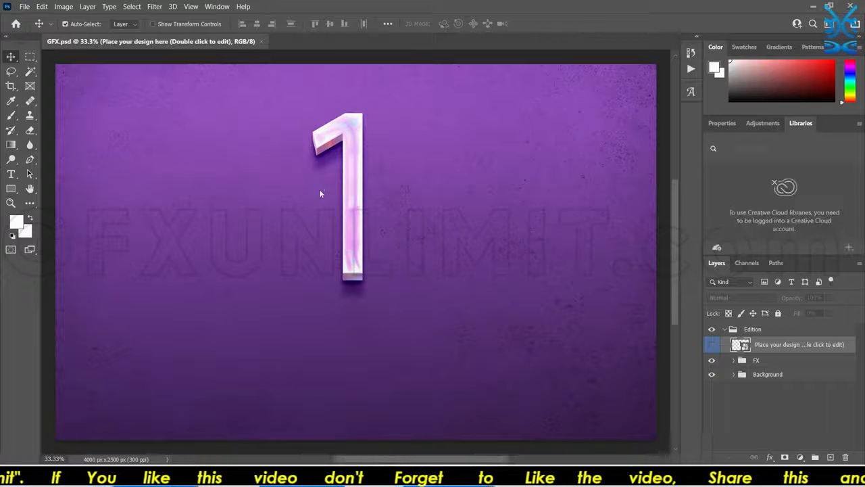
Step: Open the "Place your design here" smart object and replace its placeholder text with "GFX" and "Unlimit" on two lines
double_click(739, 346)
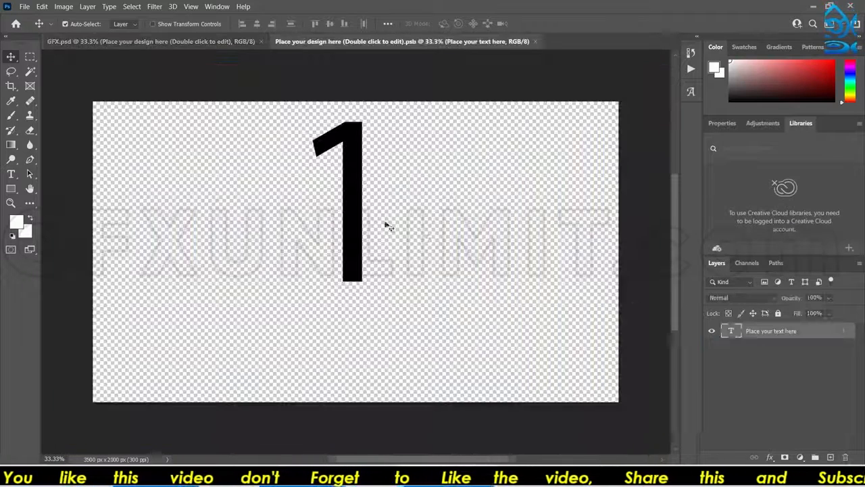
double_click(356, 261)
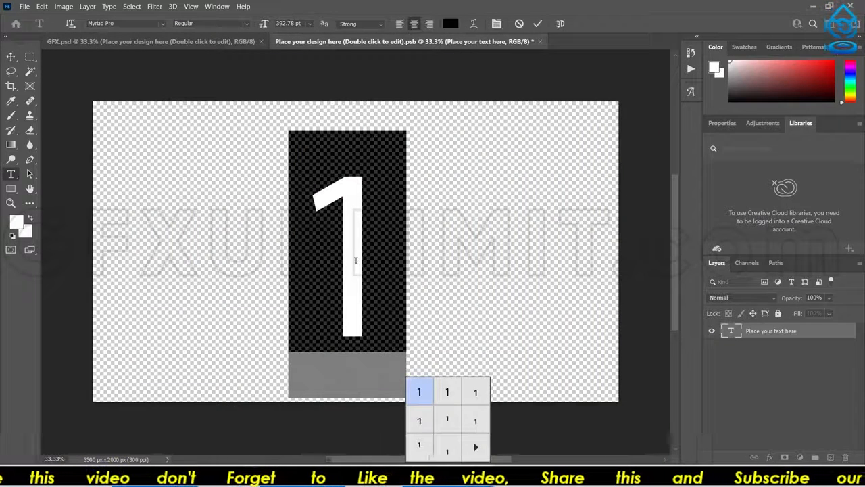
text(GFX)
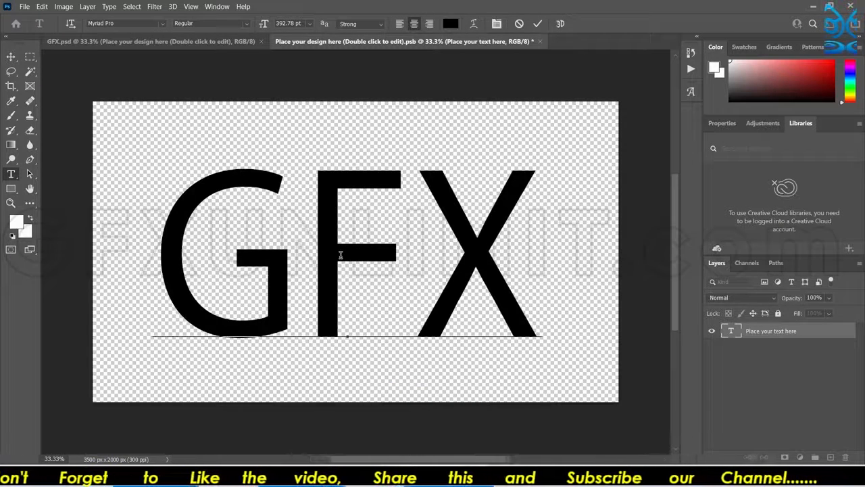
Step: Scale the two-line text down and centre it so both lines fit within the canvas
click(11, 57)
key(ctrl+t)
scroll(492, 250, down, 4)
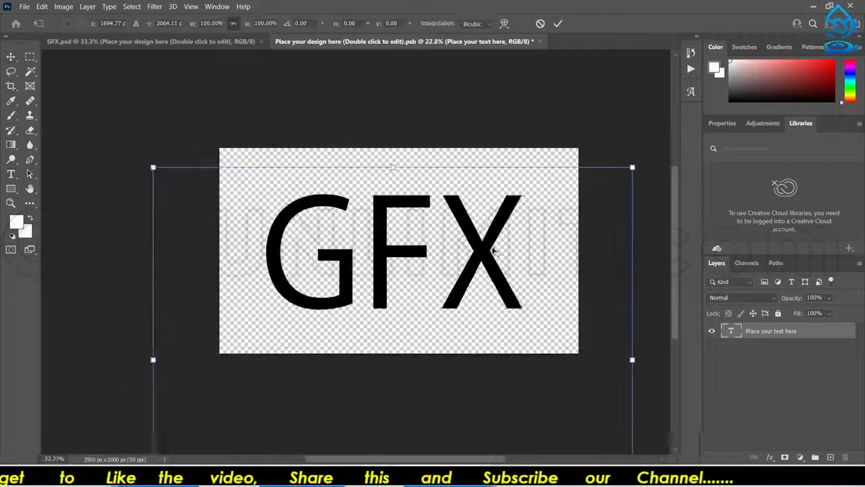
drag(512, 242, 512, 192)
drag(608, 424, 432, 285)
drag(384, 262, 469, 306)
key(Return)
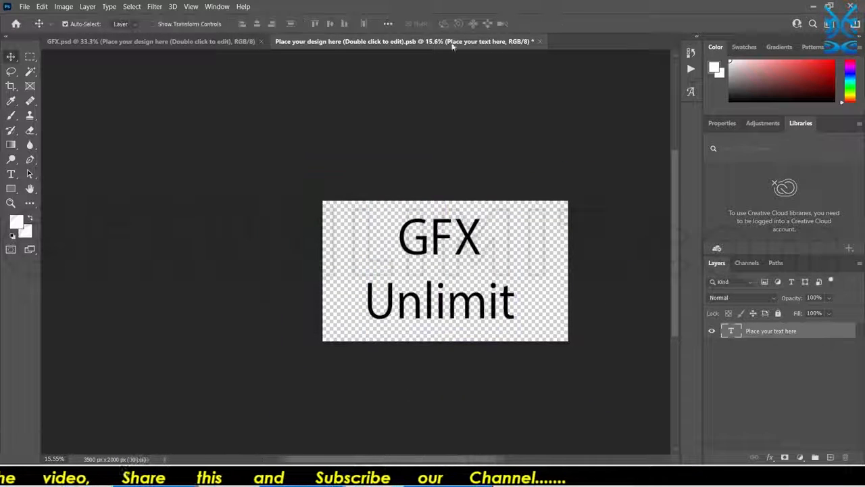
Step: Set the text's font to Gilroy ExtraBold and change the "Unlimit" line to the Light style
double_click(438, 259)
click(162, 24)
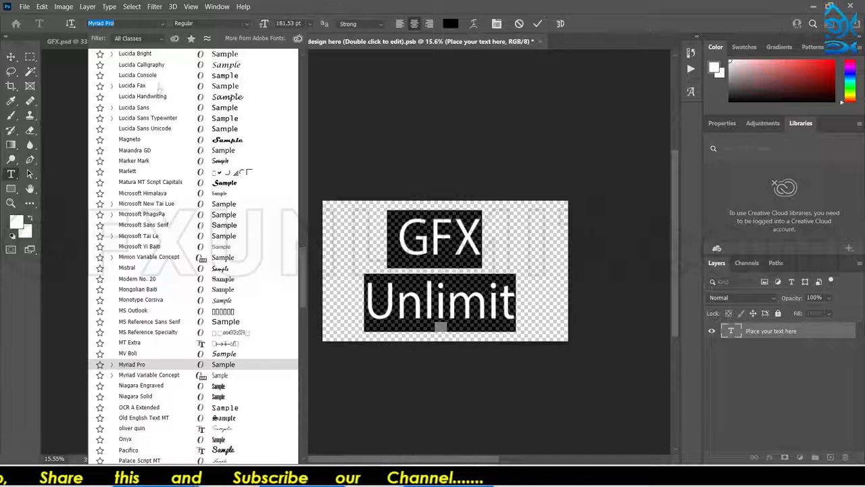
text(gil)
click(142, 154)
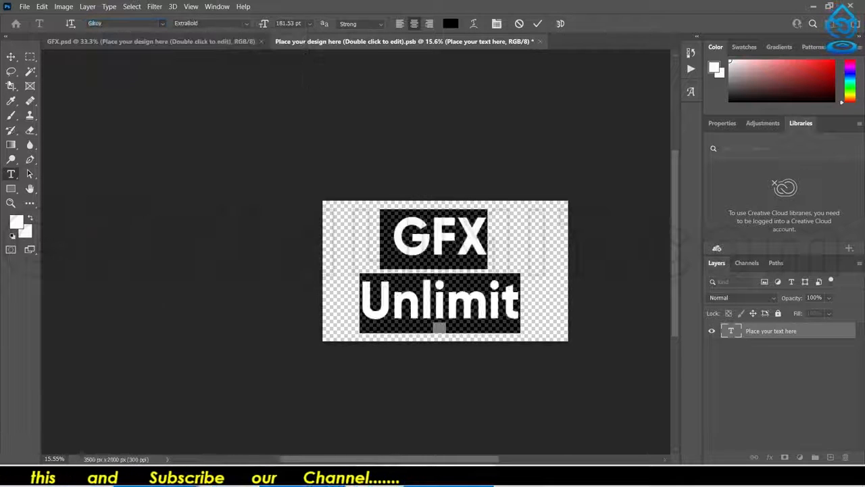
click(244, 35)
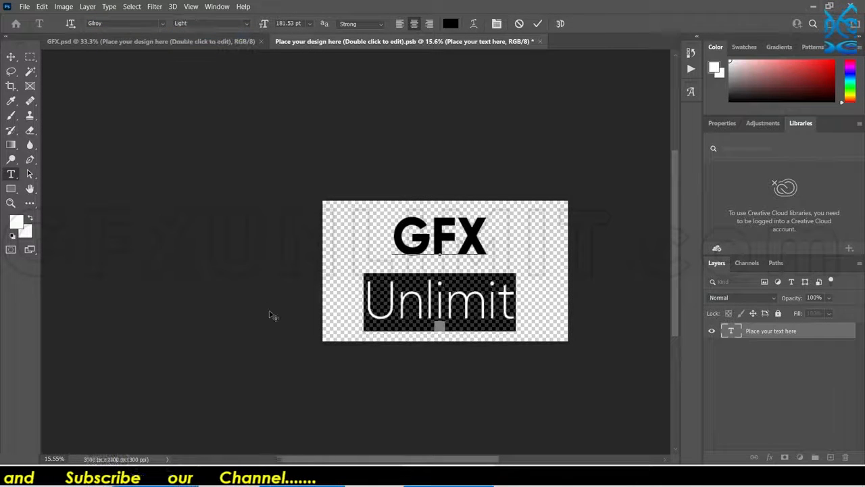
click(11, 56)
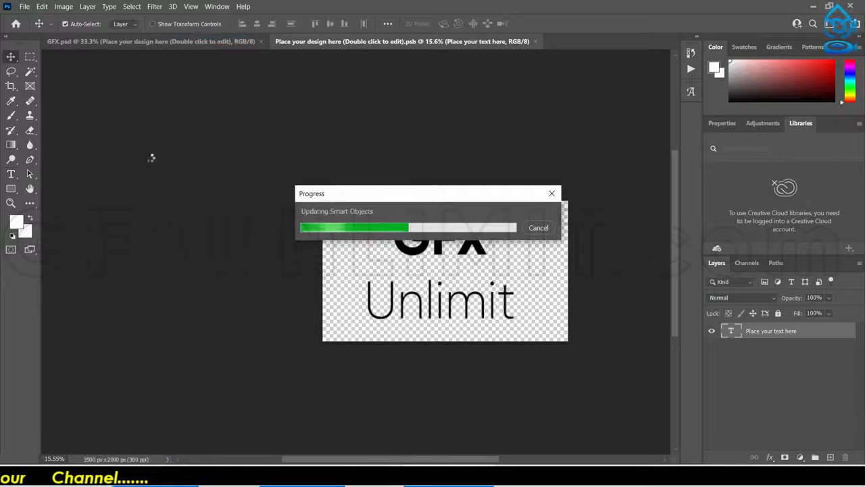
Step: Close the smart object's document and save GFX.psd with the updated text
click(25, 6)
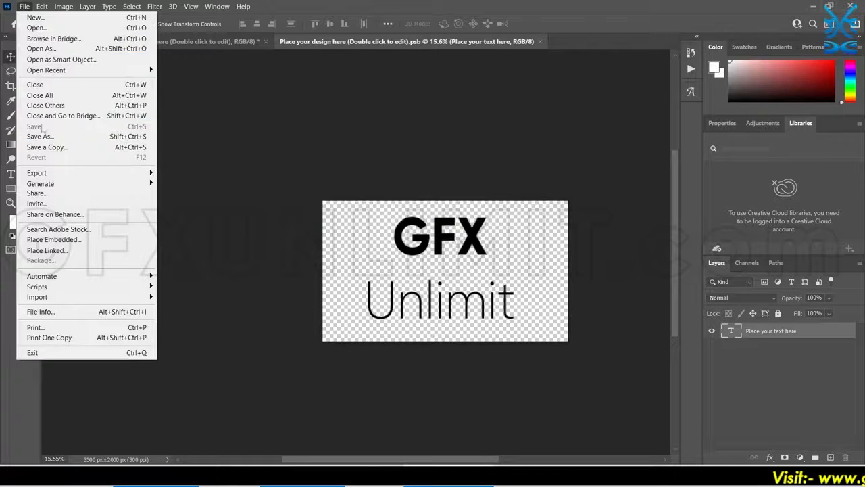
key(Escape)
click(540, 42)
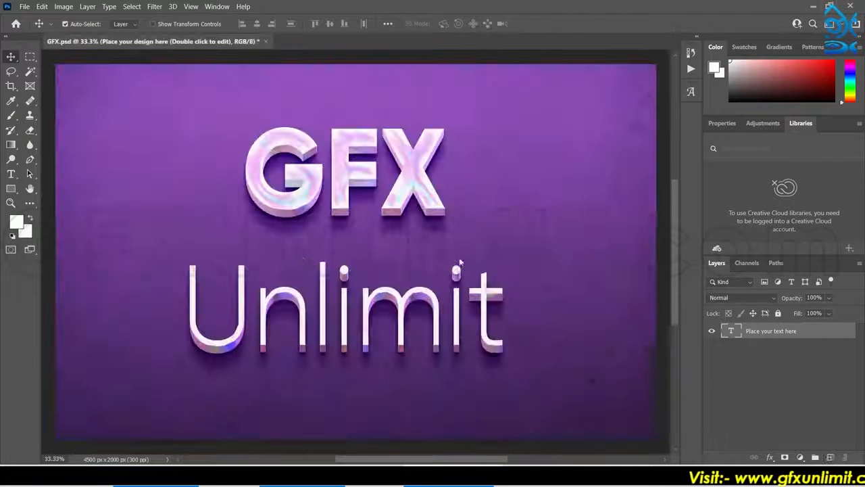
scroll(391, 278, down, 2)
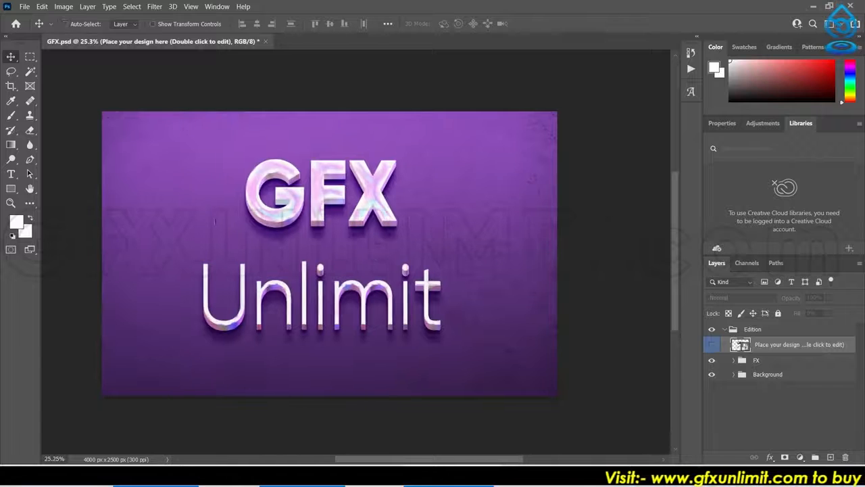
click(24, 6)
click(36, 126)
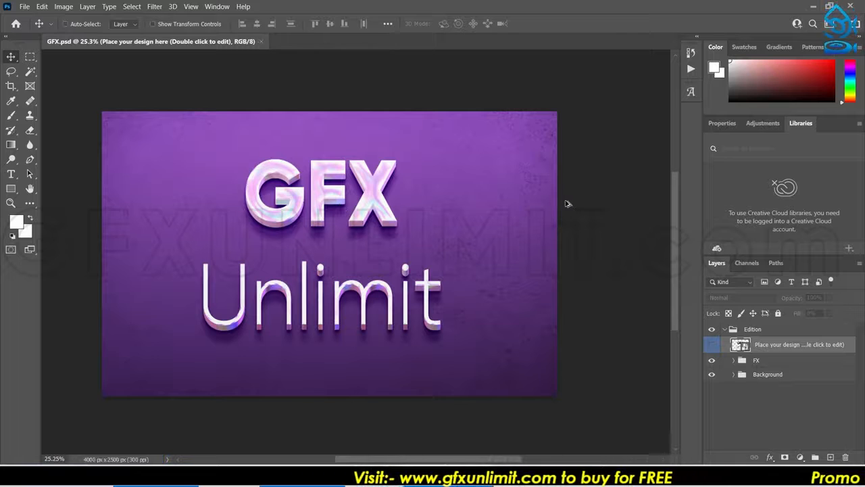
Step: Start a Save for Web export of the design as a JPEG at Maximum quality
key(ctrl+alt+shift+s)
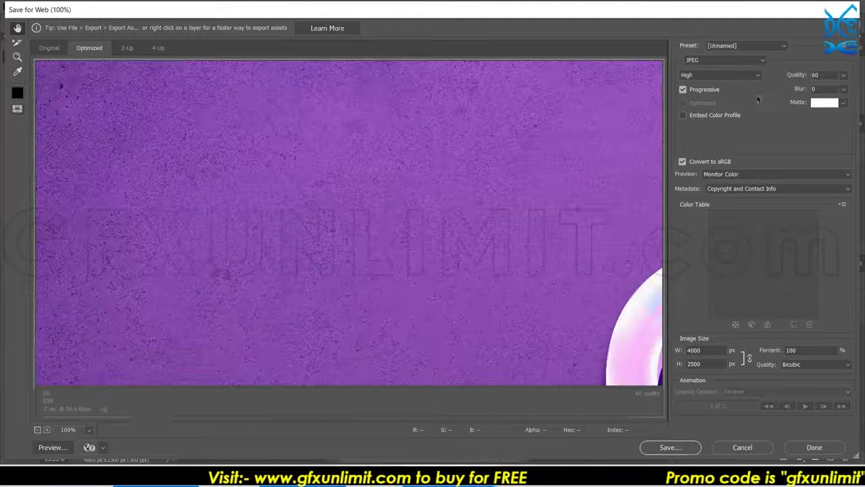
click(720, 75)
click(697, 122)
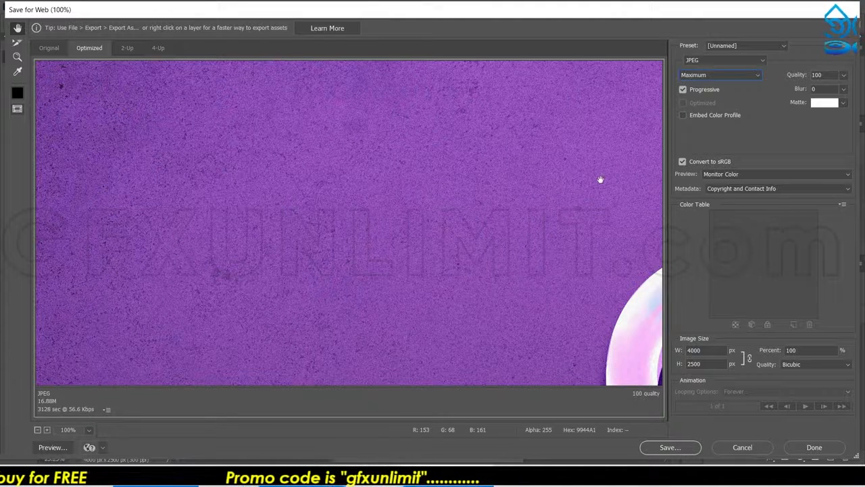
Step: Save the export as GFX.jpg in the creative-holography-text-effect folder
click(679, 448)
click(38, 171)
double_click(216, 112)
double_click(115, 84)
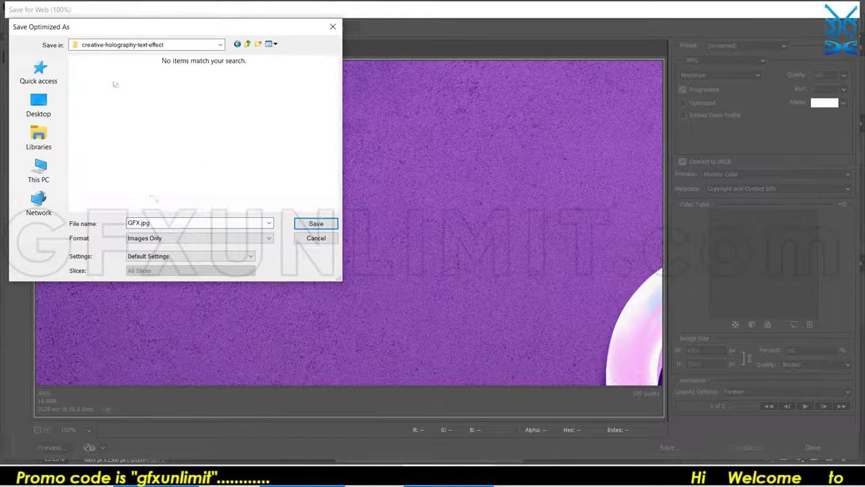
click(321, 226)
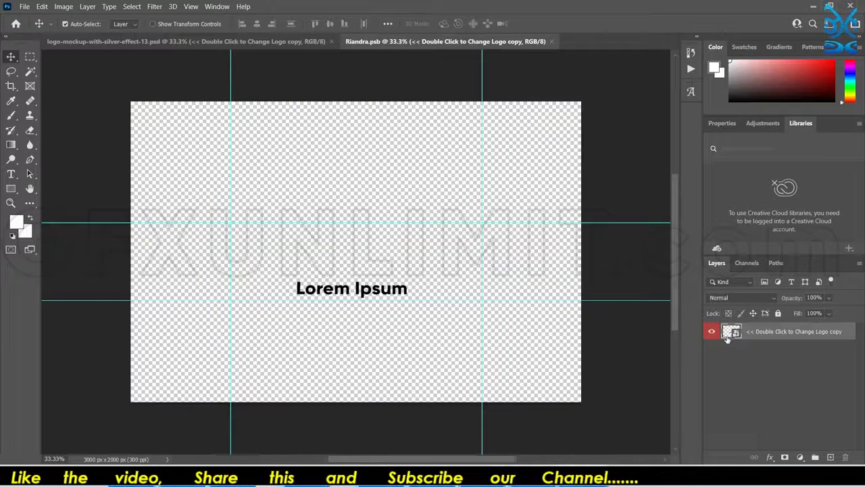
Step: Open the nested logo smart object, replace "Lorem Ipsum" with "GFX" and "Unlimit" on two lines, and centre the text on the canvas
double_click(729, 332)
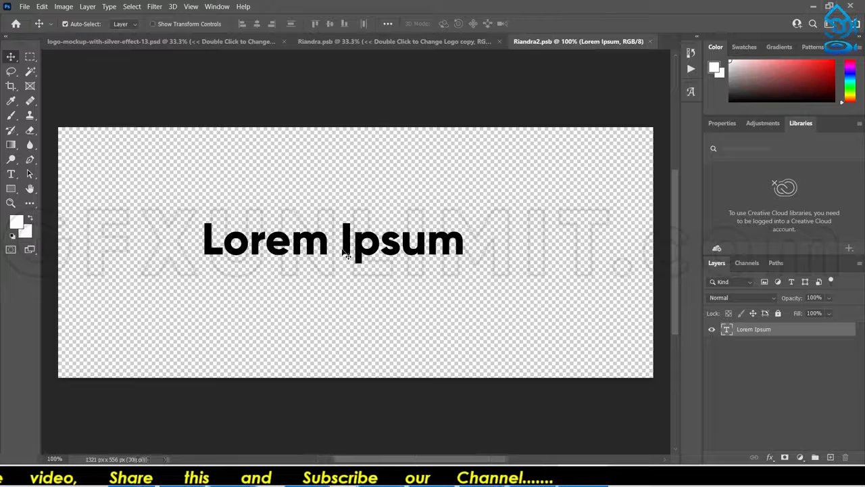
double_click(345, 248)
text(GFX )
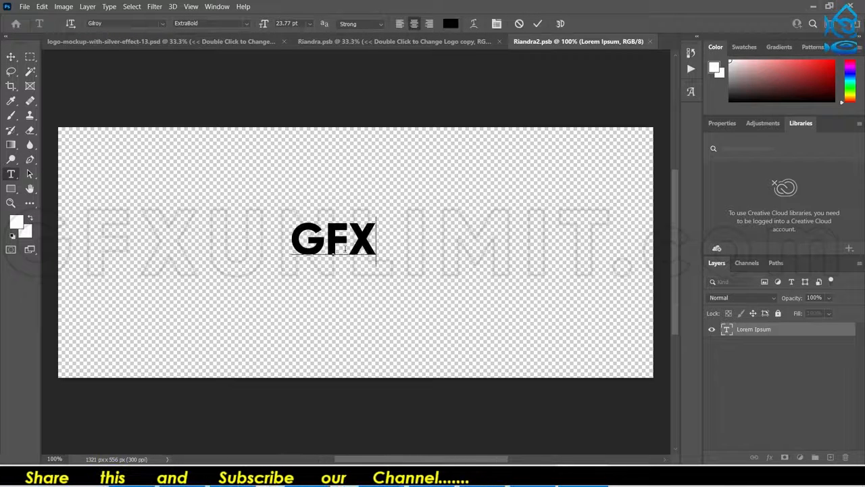
text(Unlimit)
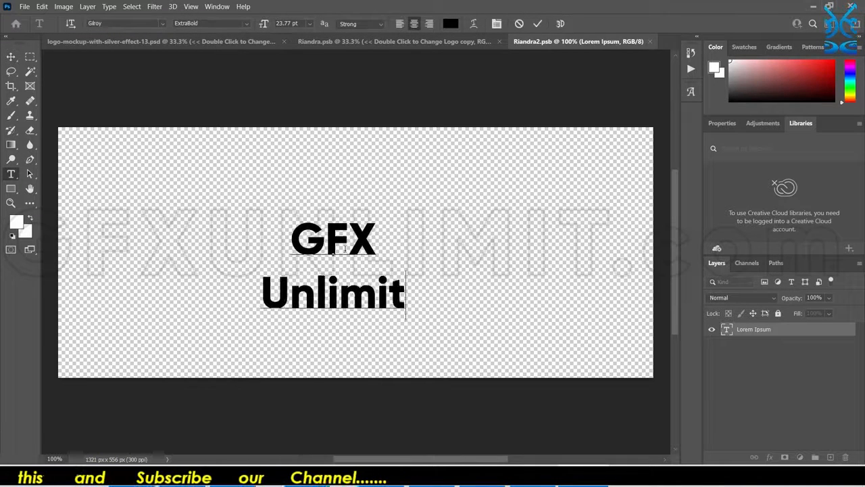
click(11, 58)
drag(337, 241, 357, 238)
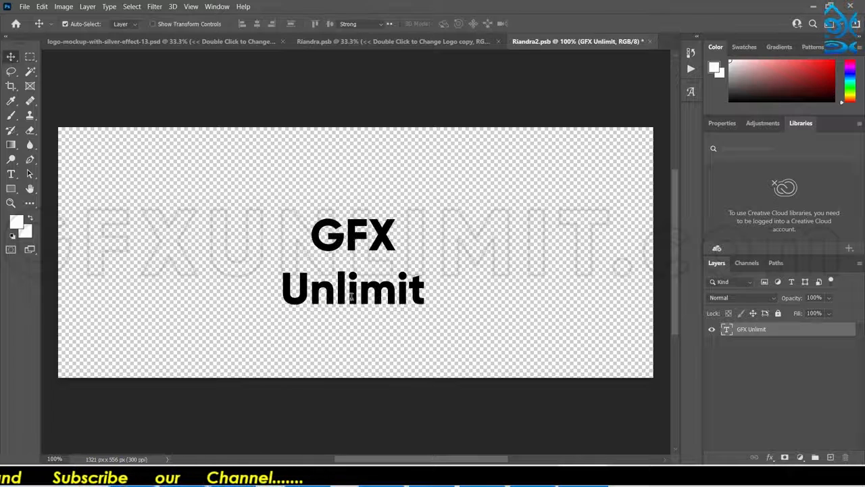
Step: Change the "Unlimit" line to Gilroy Light, and save and close Riandra2.psb
double_click(351, 296)
double_click(349, 295)
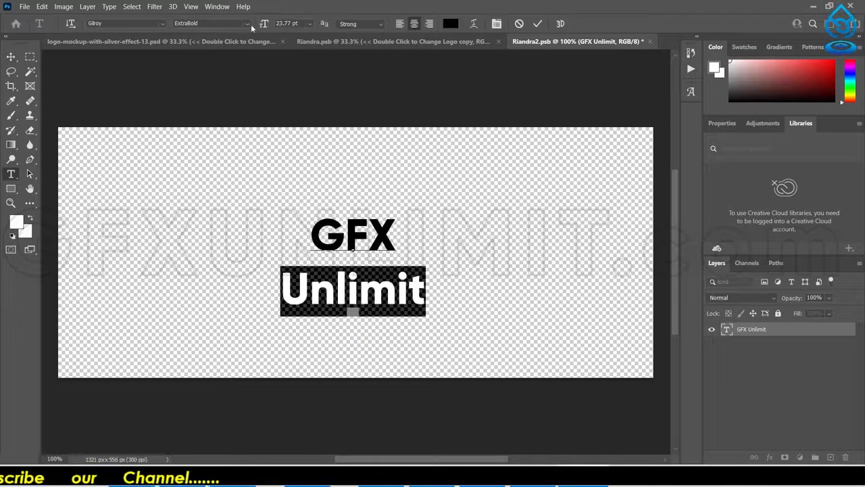
click(232, 35)
key(ctrl+Return)
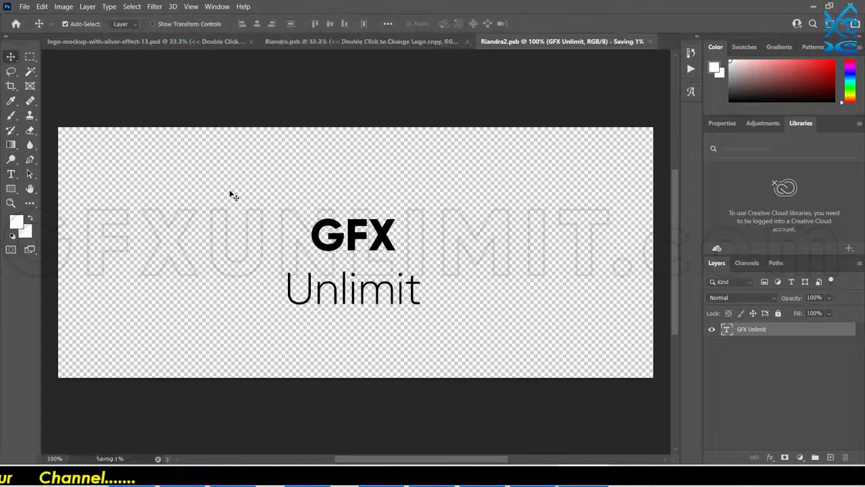
click(650, 41)
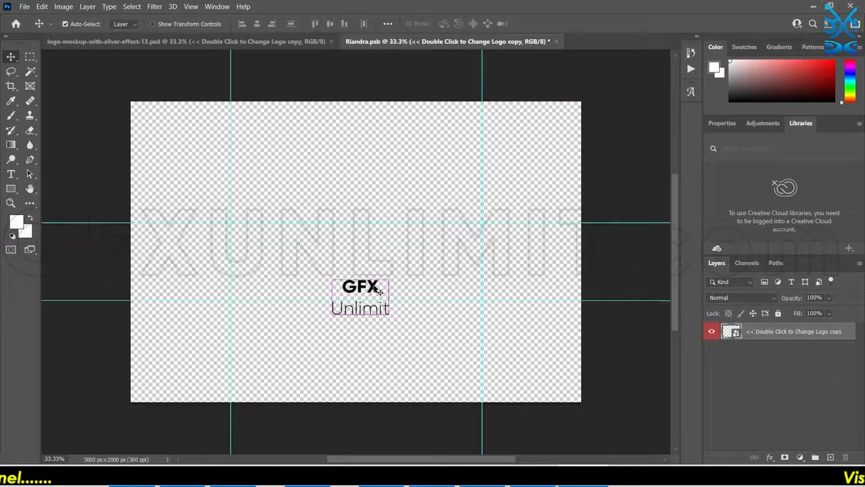
Step: Enlarge the logo smart object in Riandra.psb around the canvas centre and save the document
key(ctrl+t)
drag(487, 243, 532, 225)
drag(236, 226, 183, 192)
key(Return)
key(ctrl+s)
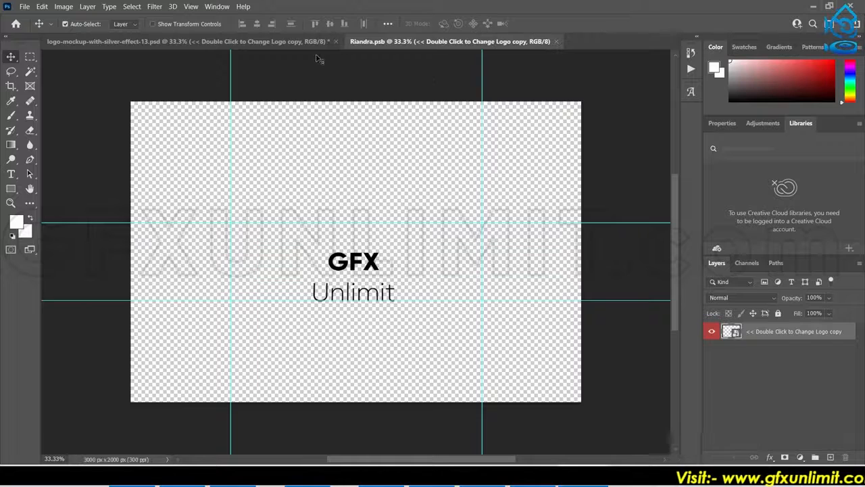
Step: Move the logo higher in Riandra.psb and save it to update the signboard mockup
click(305, 42)
click(419, 42)
drag(358, 268, 359, 239)
key(ctrl+s)
click(234, 41)
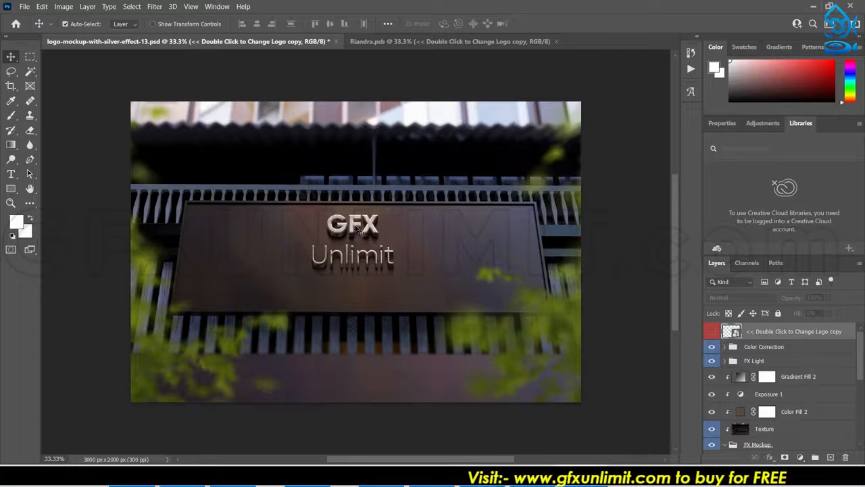
click(357, 229)
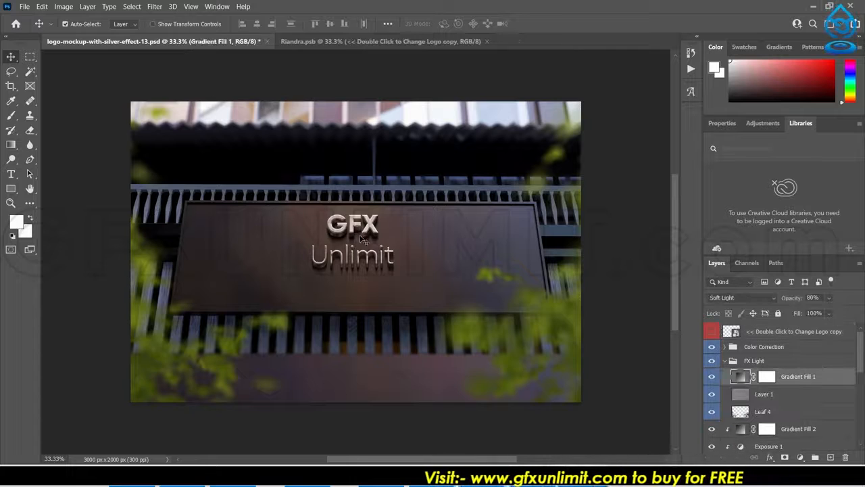
Step: Reopen the logo smart object's contents from Riandra.psb and open logo-470x110.png from the file explorer
click(397, 42)
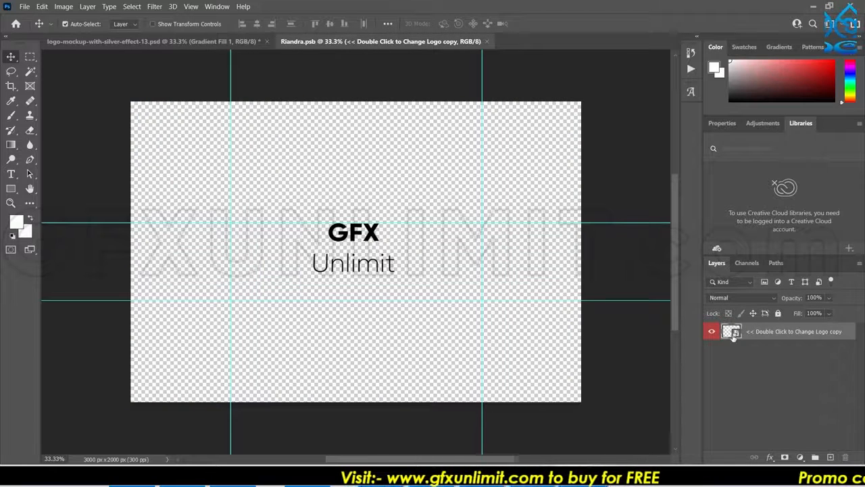
double_click(731, 332)
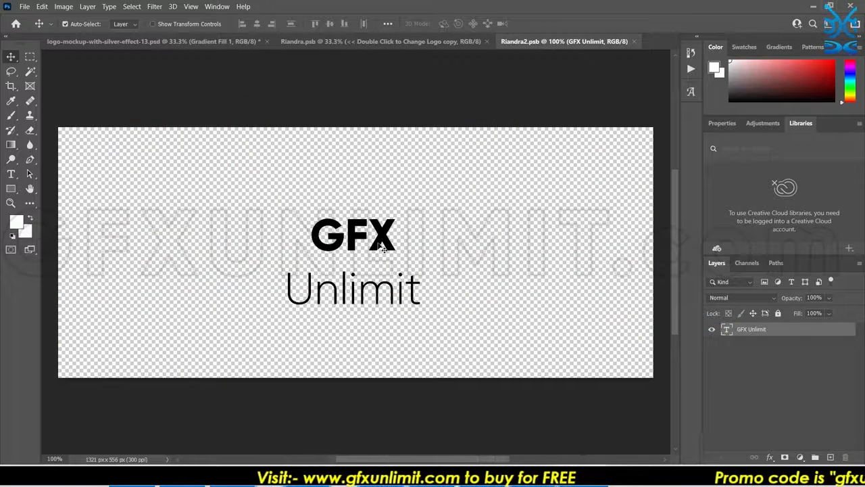
key(alt+Tab)
drag(128, 153, 764, 359)
key(alt+Tab)
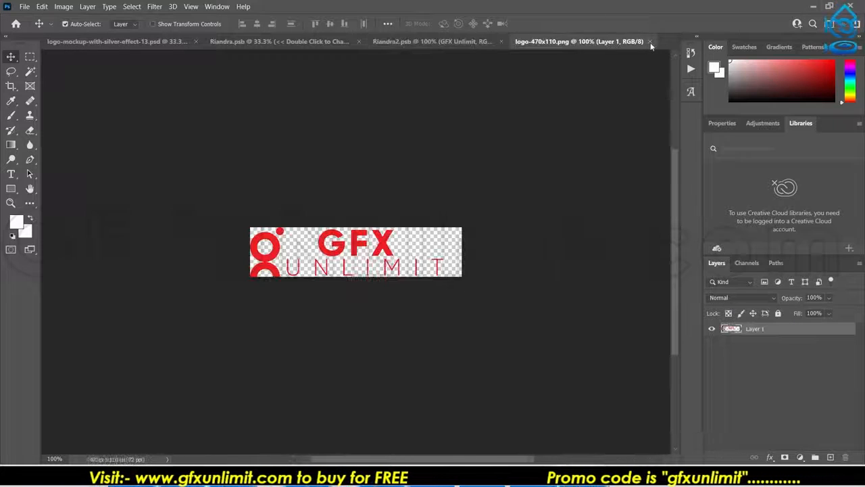
Step: Copy the red logo from logo-470x110.png into Riandra2.psb, replacing the "GFX Unlimit" text layer
drag(355, 254, 476, 225)
click(334, 246)
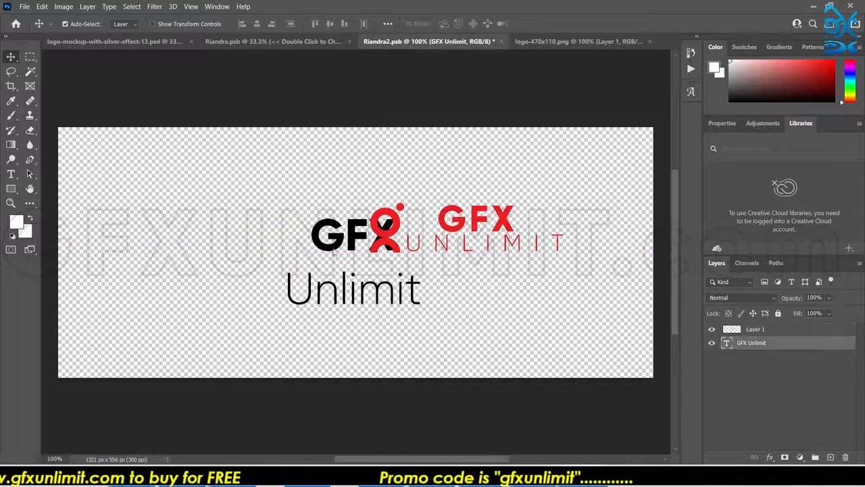
key(Delete)
drag(393, 239, 307, 265)
Step: Enlarge the red logo, centre it on the canvas, and save Riandra2.psb
key(ctrl+t)
drag(478, 278, 543, 302)
drag(284, 228, 211, 211)
mouse_move(359, 246)
mouse_down()
mouse_move(352, 257)
mouse_move(362, 254)
mouse_up()
key(Return)
key(ctrl+s)
Step: Close logo-470x110.png and Riandra2.psb, and return to the signboard mockup to check the logo
click(650, 43)
click(448, 185)
click(500, 41)
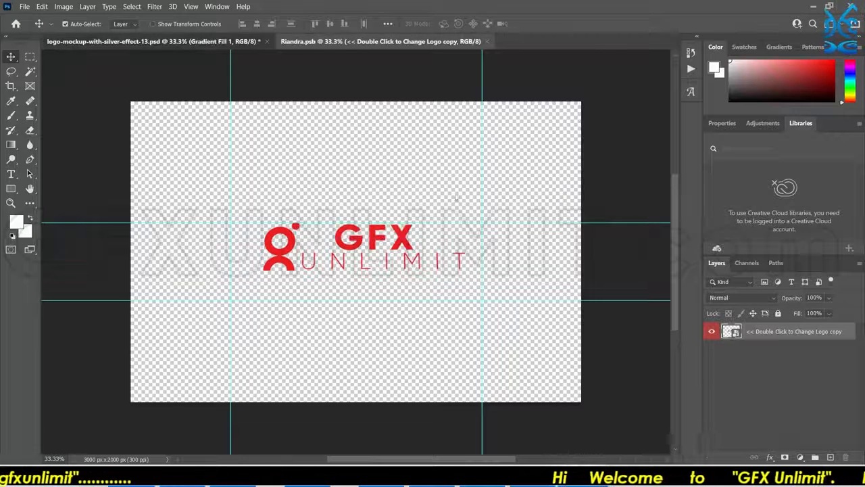
click(202, 42)
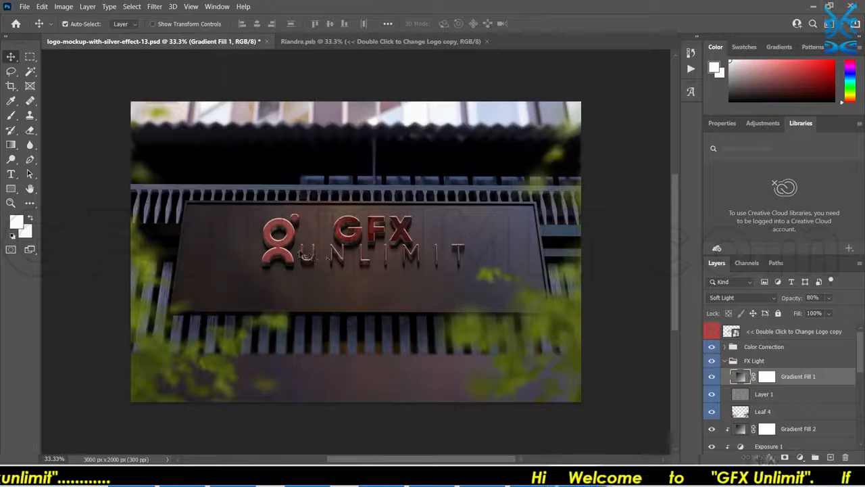
Step: Apply a black (000000) Color Overlay to the logo in Riandra.psb, change its blend mode, and return to the signboard mockup
click(343, 41)
click(771, 458)
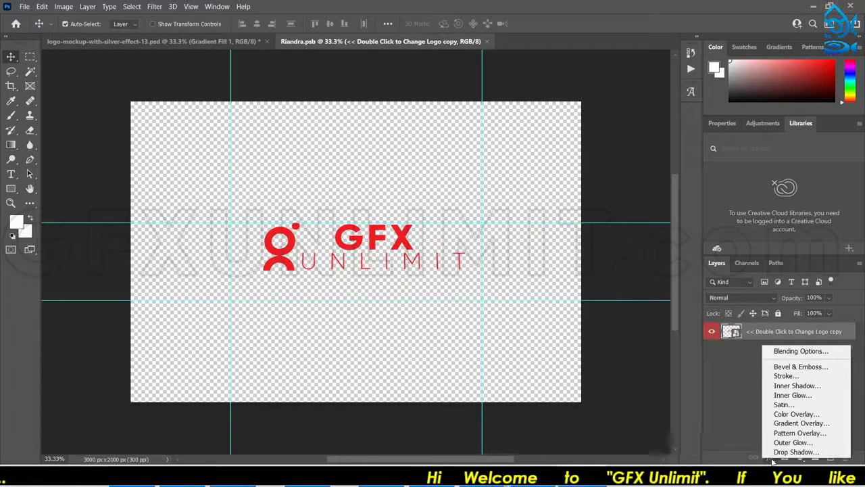
click(803, 414)
click(665, 215)
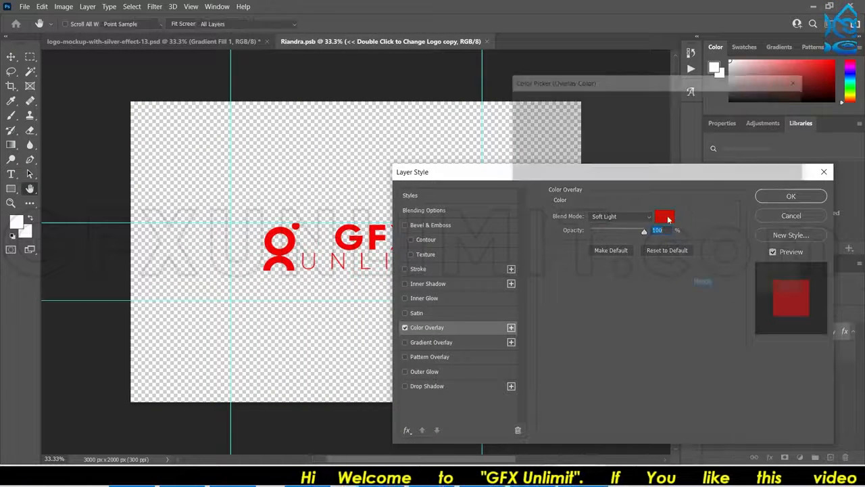
text(000000)
click(769, 99)
click(632, 216)
click(662, 194)
click(768, 196)
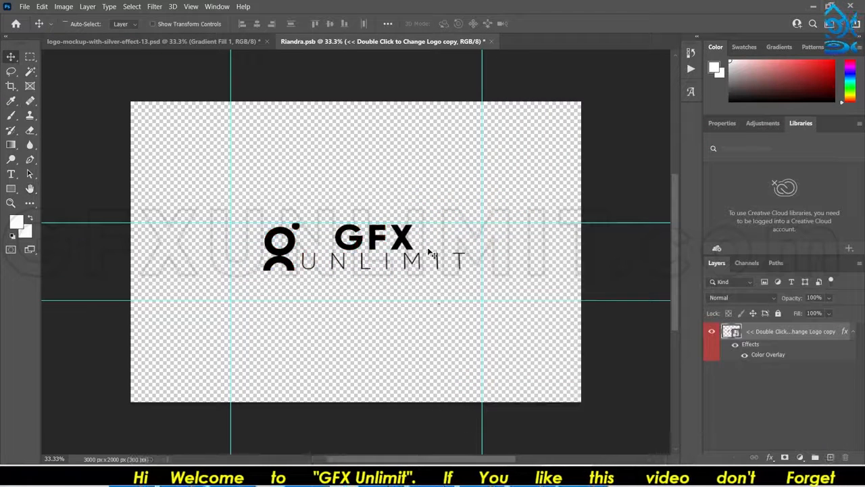
click(216, 44)
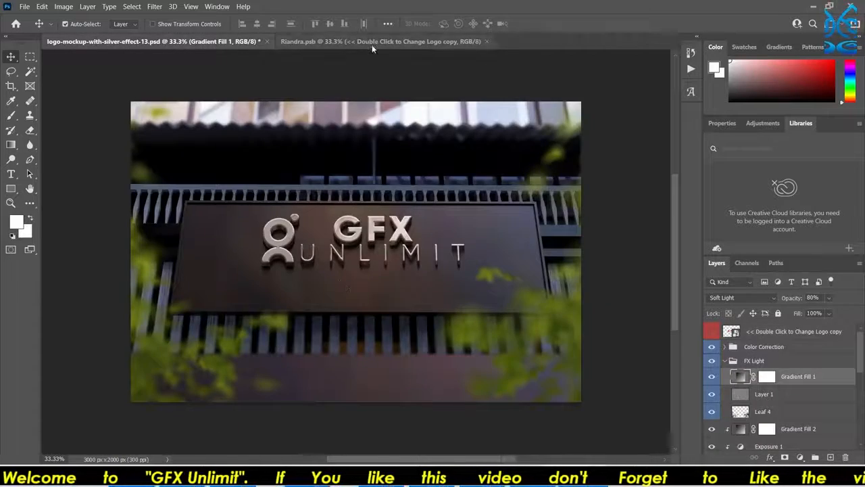
Step: Move the black logo in Riandra.psb down and slightly left between the guides, and check the placement in the signboard mockup
click(371, 43)
drag(362, 233, 353, 260)
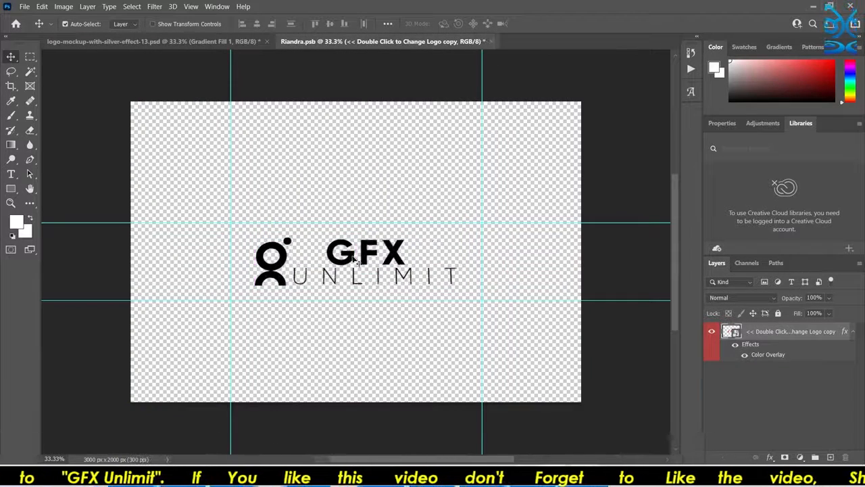
click(193, 42)
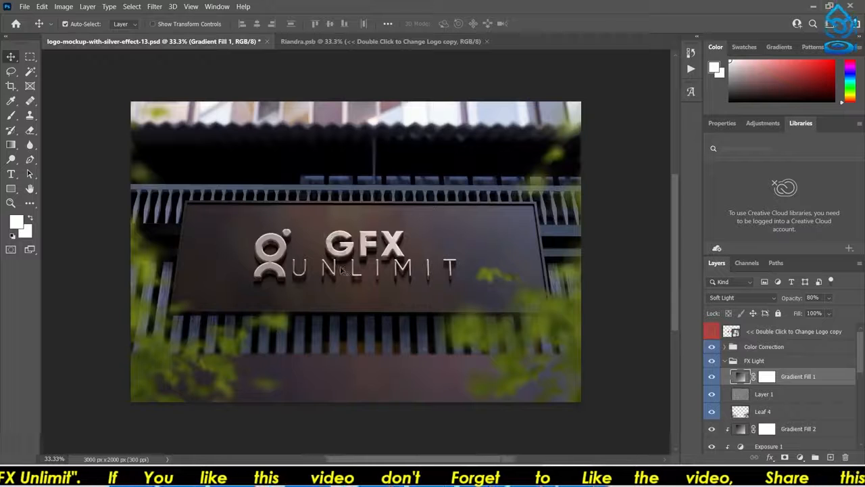
Step: Export the signboard mockup for web as logo-mockup-with-silver-effect-13.jpg into the logo-mockup-with-silver-effect folder
key(ctrl+alt+shift+s)
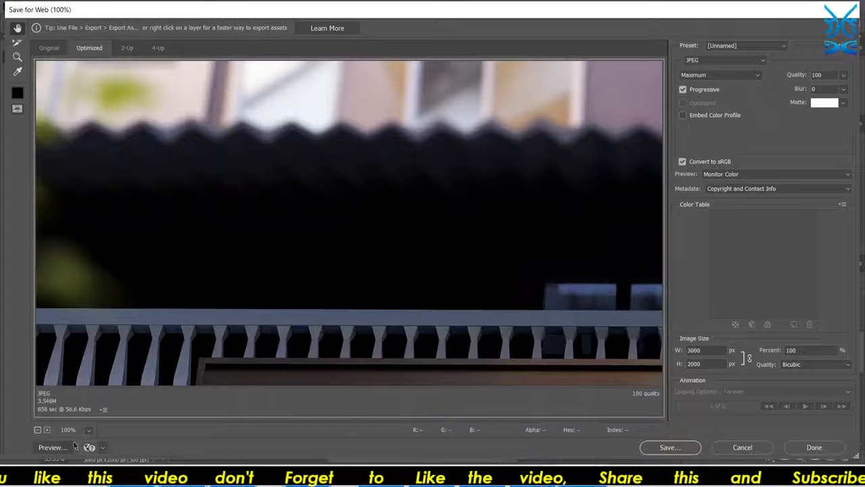
click(88, 429)
click(75, 412)
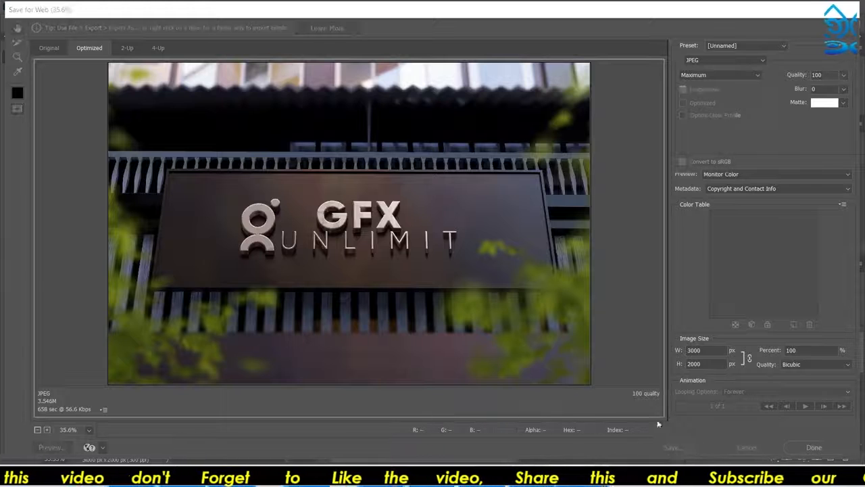
click(669, 447)
click(39, 170)
double_click(211, 114)
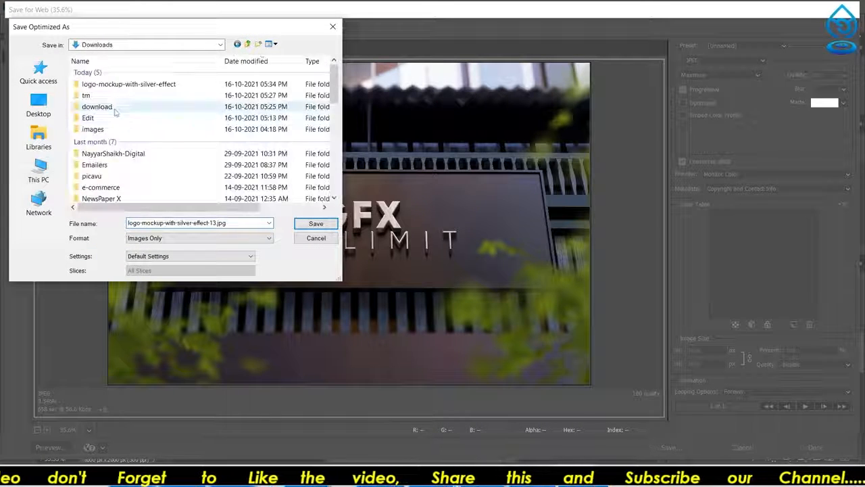
double_click(131, 86)
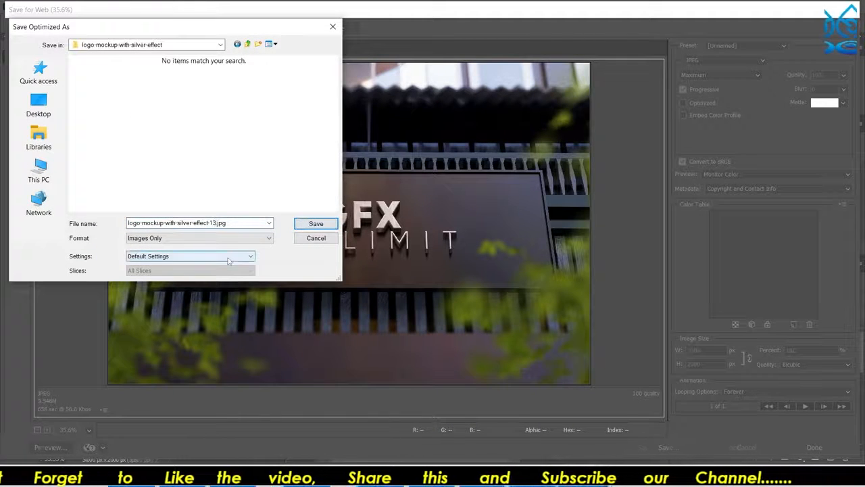
click(316, 224)
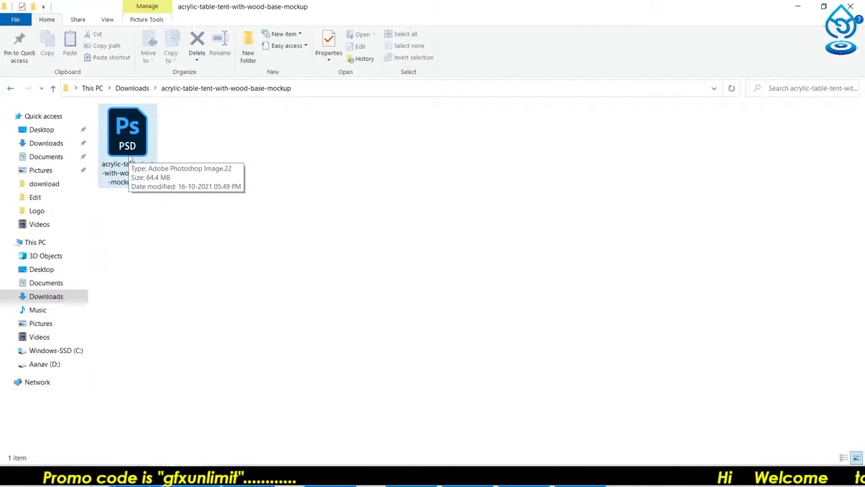
Step: Open acrylic-table-tent-with-wood-base-mockup.psd from the file explorer and open the Tent Design smart object's contents
double_click(129, 145)
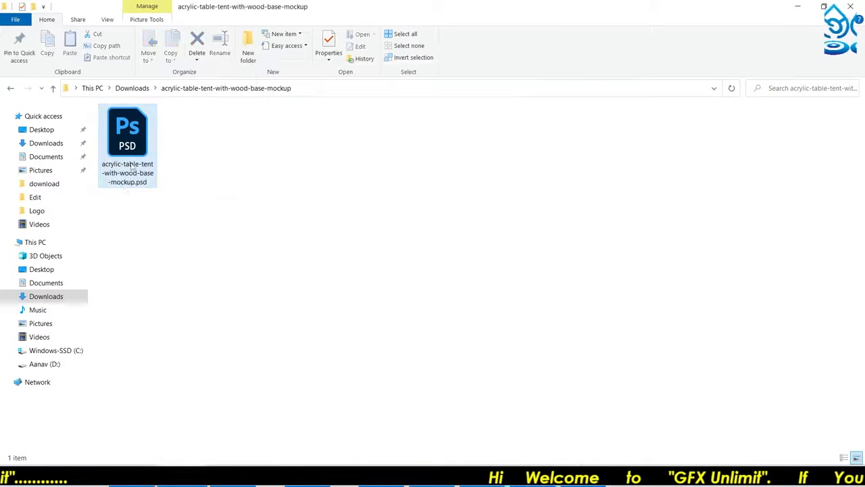
click(623, 348)
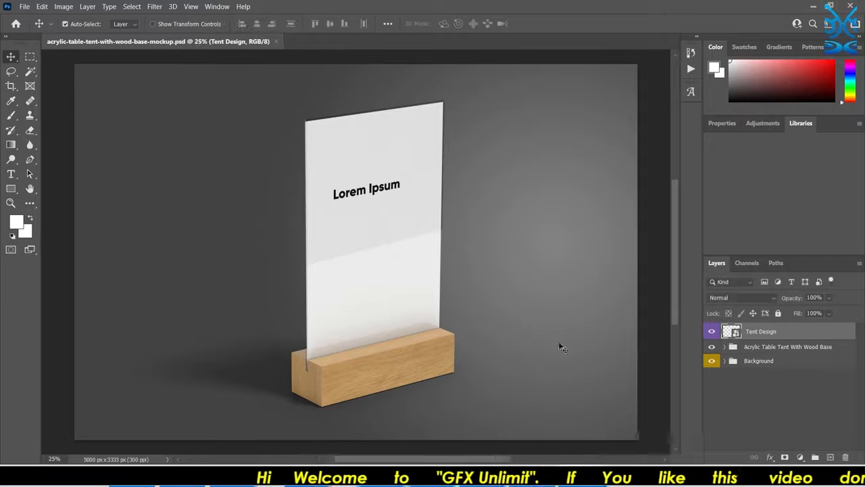
double_click(732, 331)
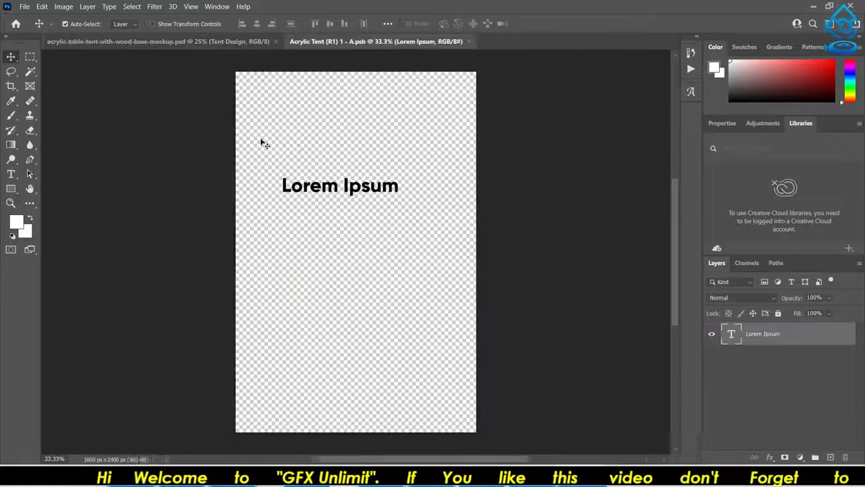
Step: Replace the "Lorem Ipsum" text with "Welcome to" and "OUR PARTY" on two lines, and move it up towards the canvas centre line
double_click(350, 193)
text(Welcome to)
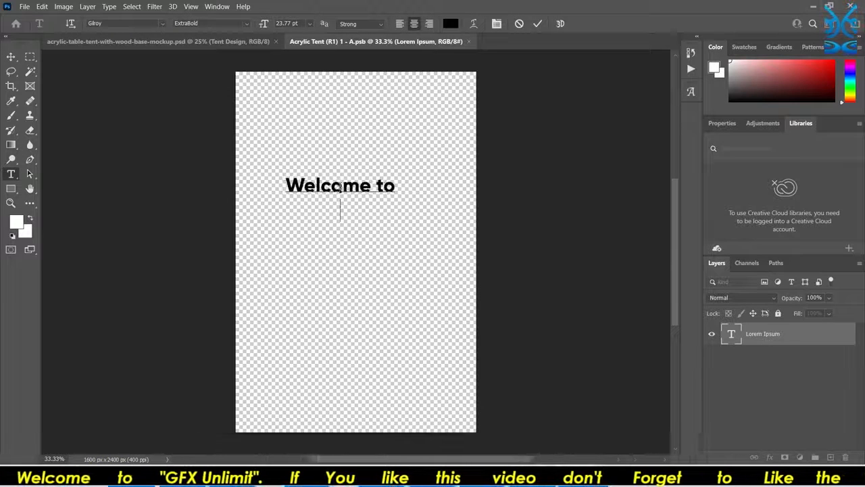
click(11, 57)
drag(341, 193, 360, 154)
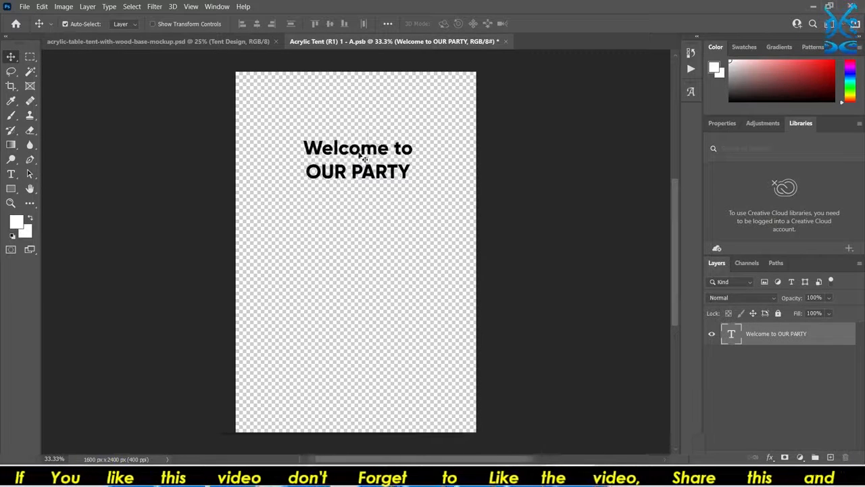
Step: Place logo-470x110 from the Logo folder into the tent design and position it at the top of the canvas above the heading
click(266, 397)
key(alt+Tab)
click(36, 211)
drag(251, 147, 353, 203)
key(alt+Tab)
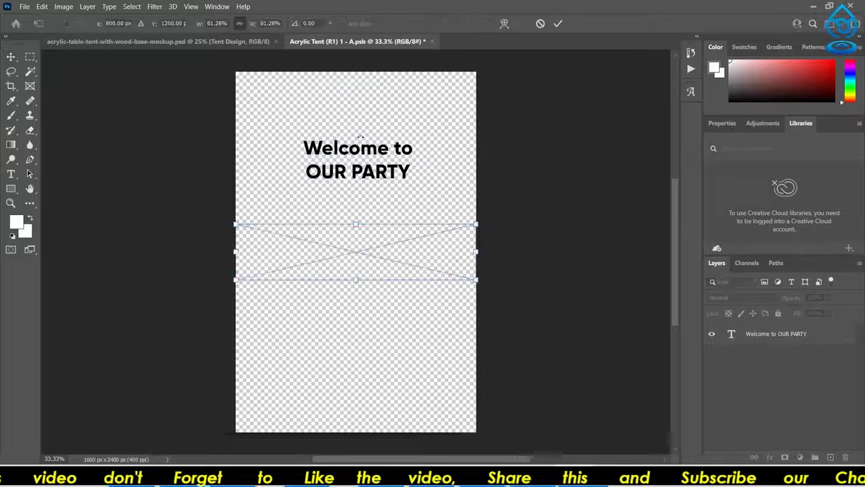
drag(358, 252, 362, 107)
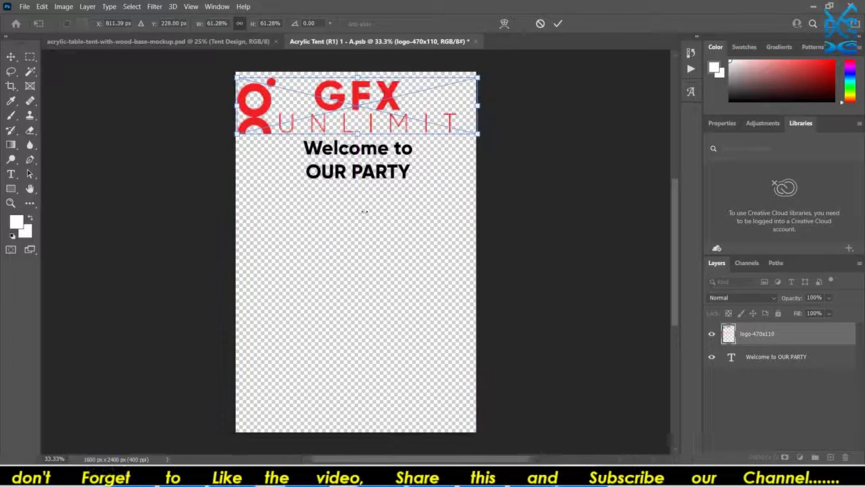
key(Return)
Step: Duplicate the heading text lower on the canvas and replace the copy with five lines, "Topic 1" to "Topic 5"
drag(329, 176, 319, 281)
double_click(320, 281)
text(Topic 2)
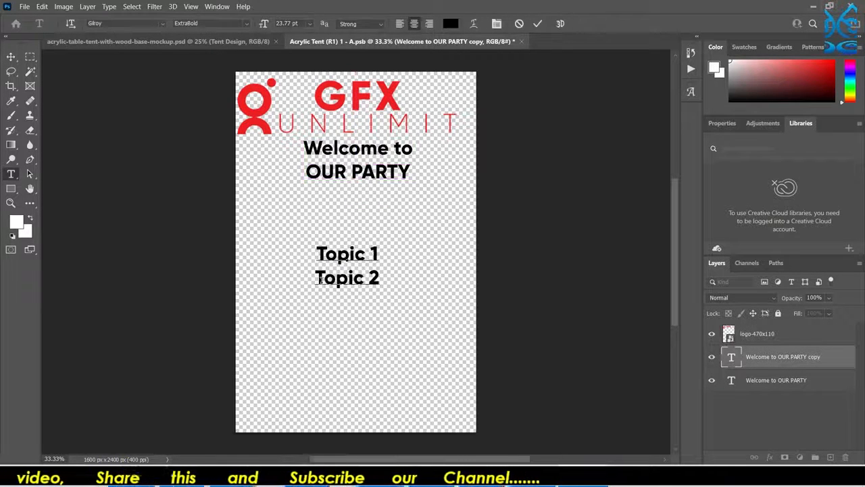
key(Return)
text(Topic 1 T)
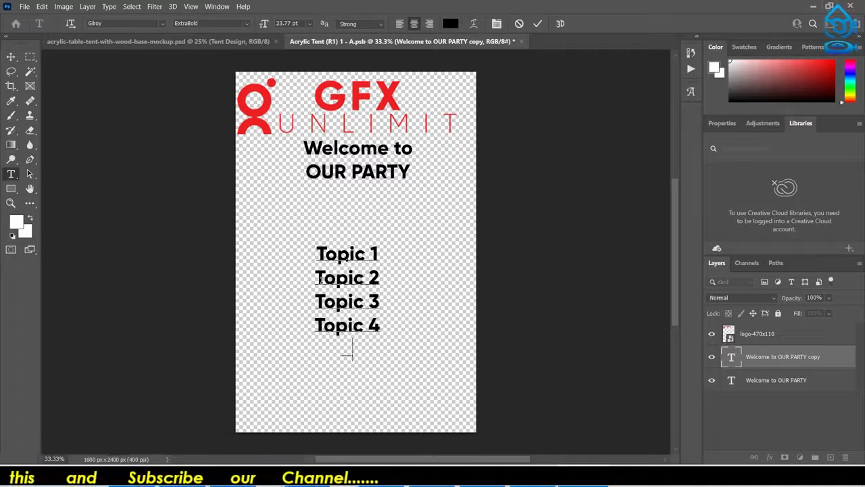
click(11, 56)
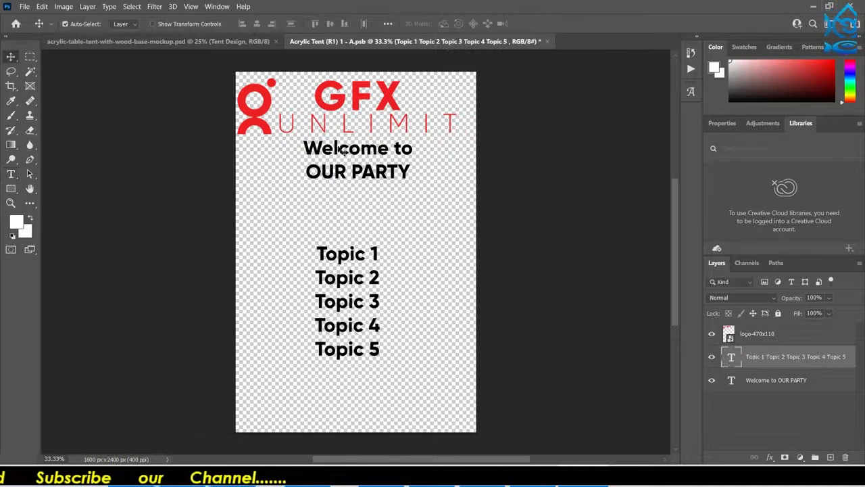
Step: Move the "Welcome to OUR PARTY" heading down away from the logo, save the tent design, and return to the table tent mockup
drag(360, 177, 360, 203)
key(ctrl+s)
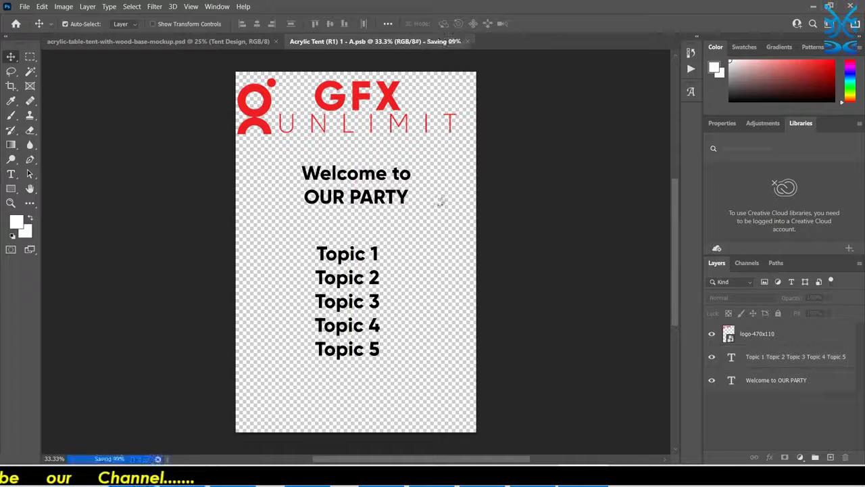
click(190, 42)
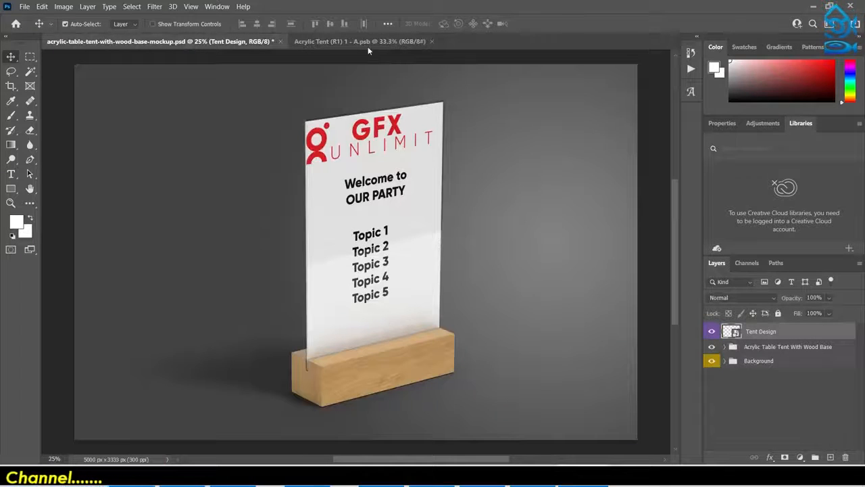
Step: Reopen the Tent Design contents and draw a 1620 × 2449 px rectangle covering the canvas, placing it beneath the logo and text layers
double_click(732, 331)
right_click(719, 418)
click(774, 409)
right_click(725, 428)
click(726, 428)
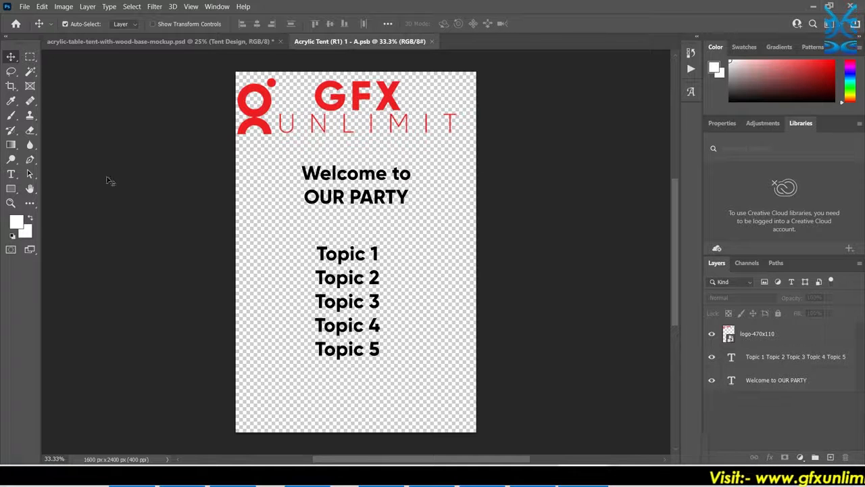
click(12, 189)
drag(234, 71, 477, 438)
drag(744, 331, 747, 416)
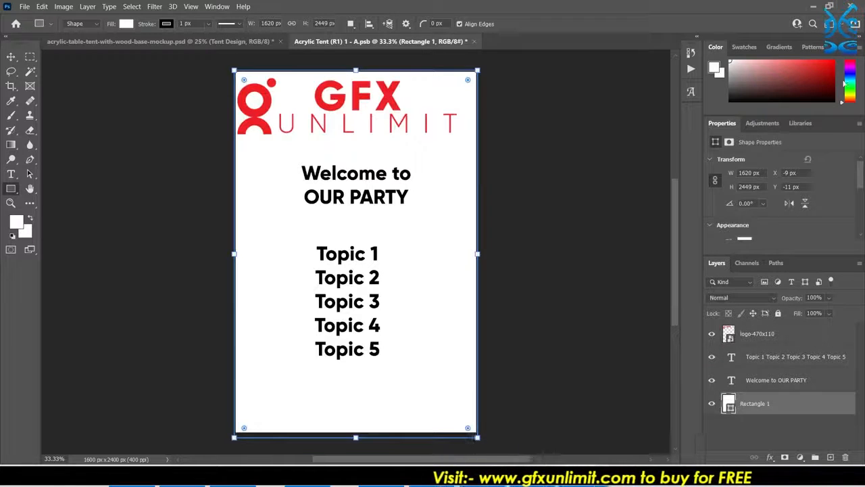
Step: Try to fill the background rectangle with a red foreground colour
click(829, 68)
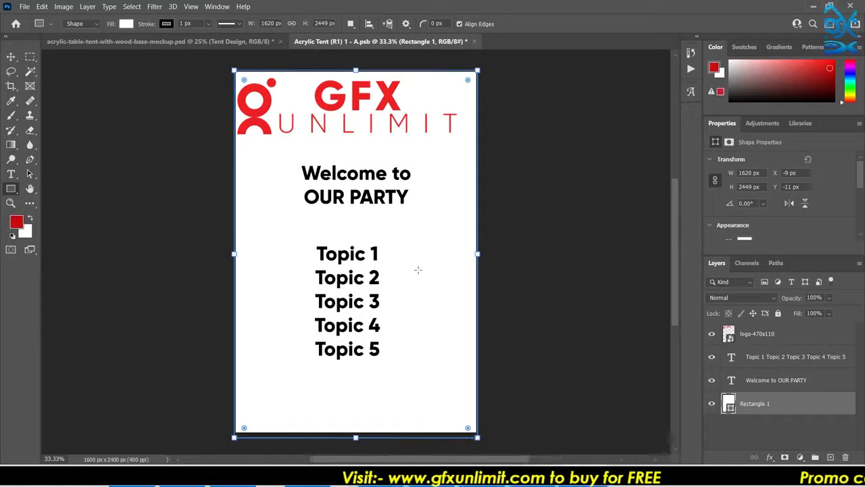
key(alt+BackSpace)
key(Return)
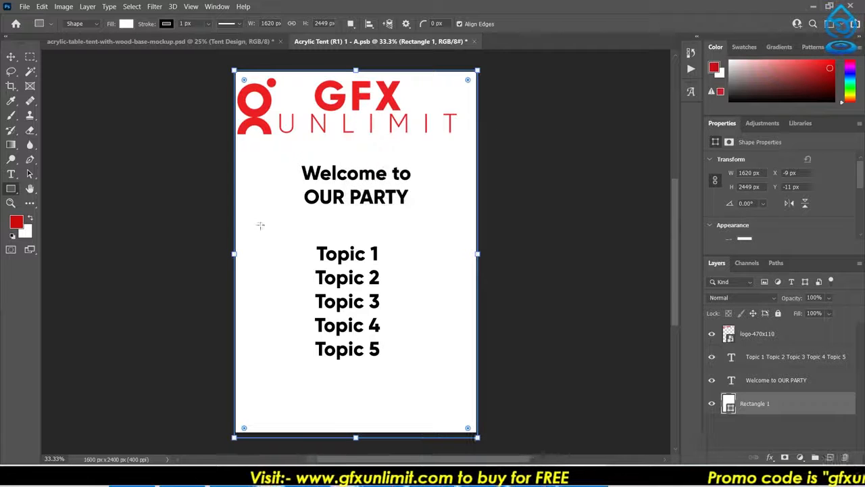
Step: Change the background rectangle's fill to a soft blue-violet, and save both the tent design and the table tent mockup
click(11, 57)
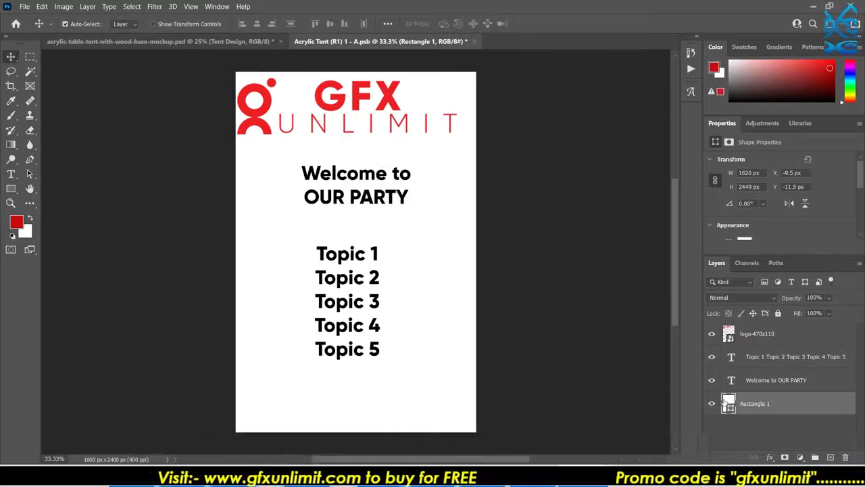
double_click(729, 404)
click(515, 107)
click(603, 118)
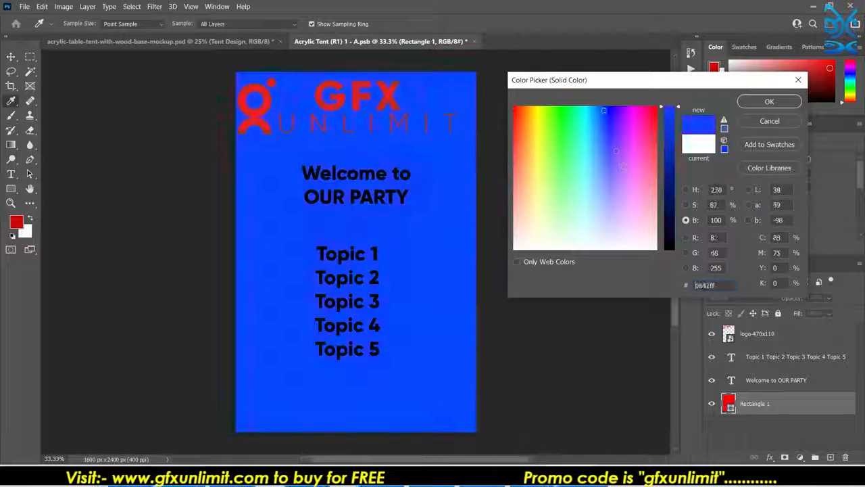
click(613, 174)
click(769, 101)
key(ctrl+s)
click(160, 42)
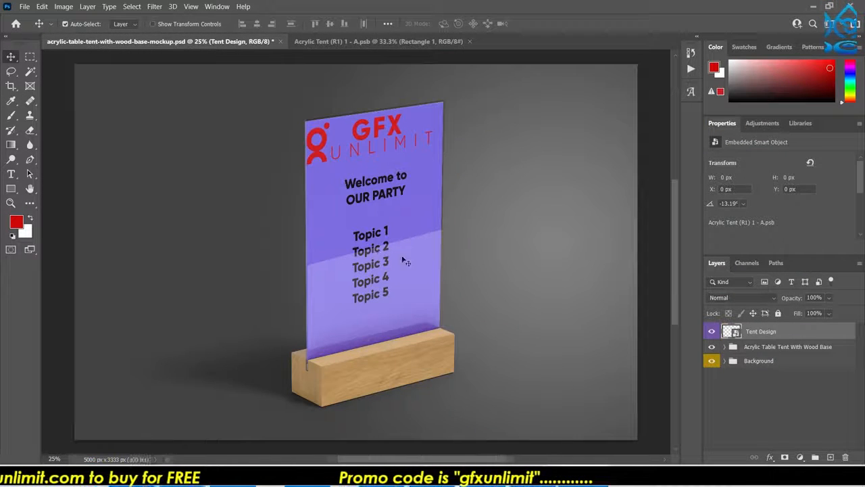
key(ctrl+s)
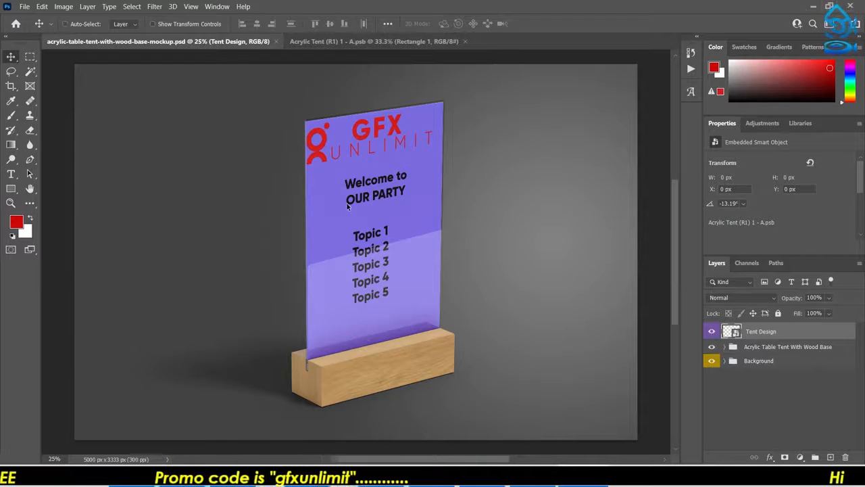
Step: Export the finished table tent mockup for web as a maximum-quality JPEG, with the preview fitted to the window
key(ctrl+alt+shift+s)
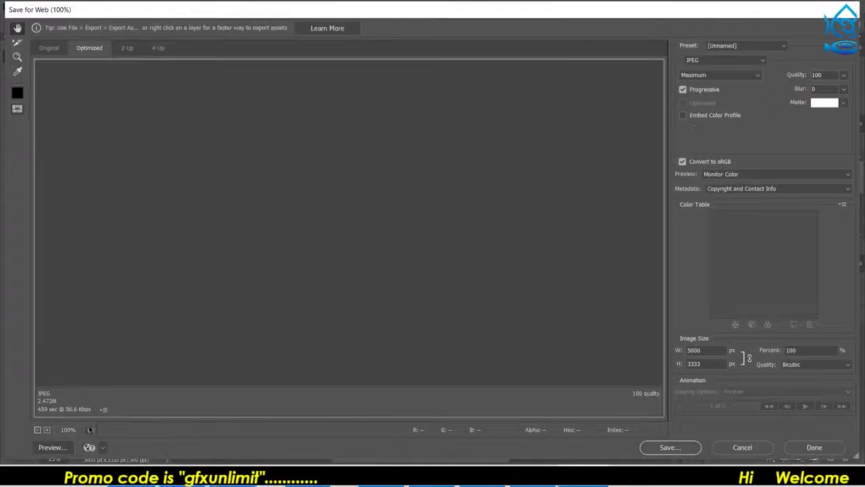
click(91, 431)
click(103, 418)
click(90, 431)
click(102, 421)
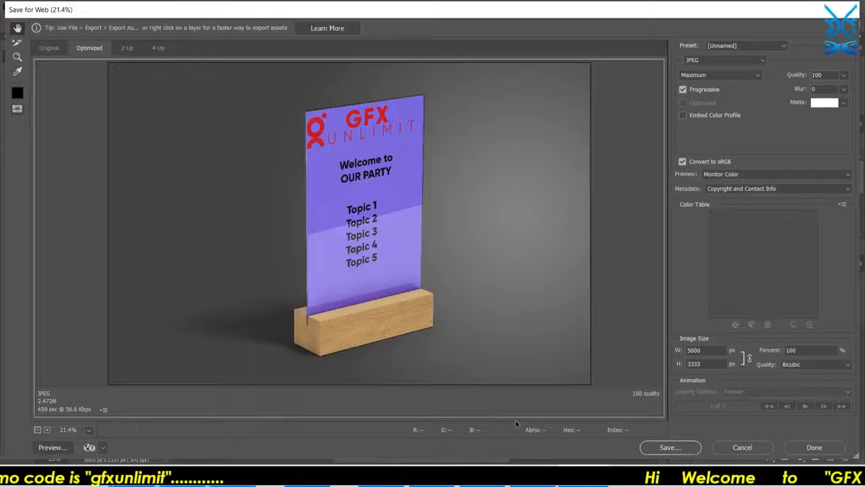
click(667, 447)
click(39, 180)
double_click(167, 108)
double_click(127, 84)
click(322, 223)
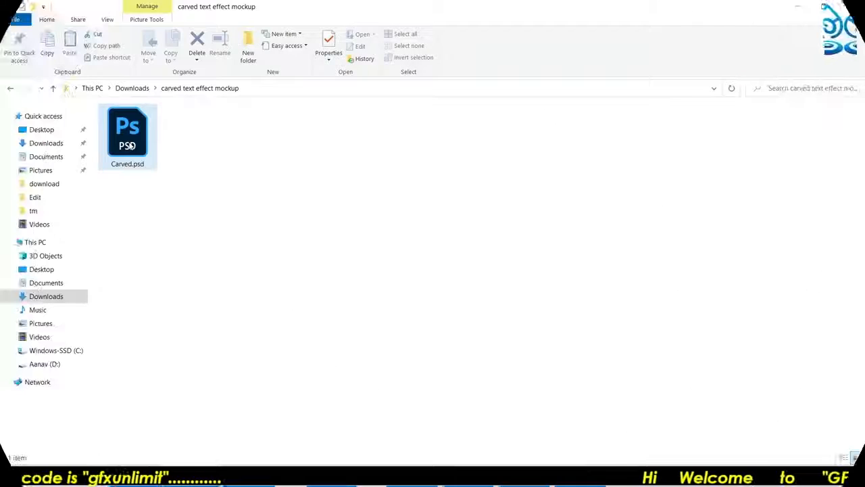
Step: Open Carved.psd from the carved text effect mockup folder
double_click(131, 145)
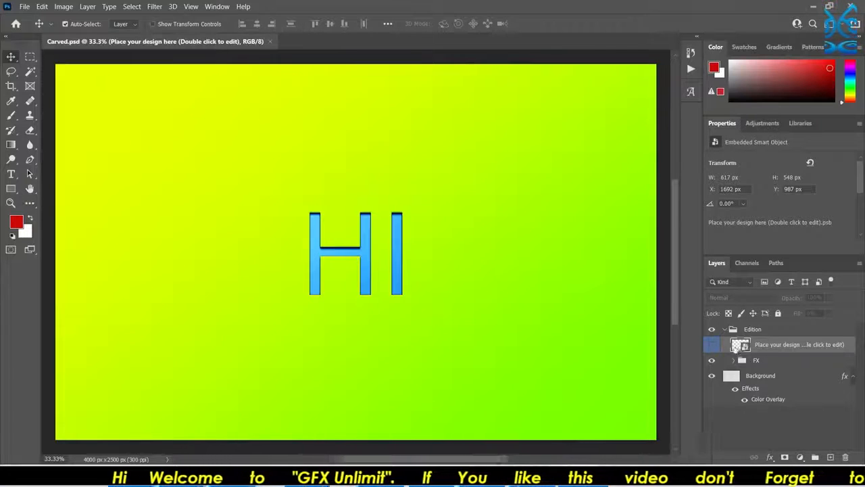
Step: Open the carved text mockup's editable smart object and replace its HI text with SUBSCRIBE
double_click(737, 346)
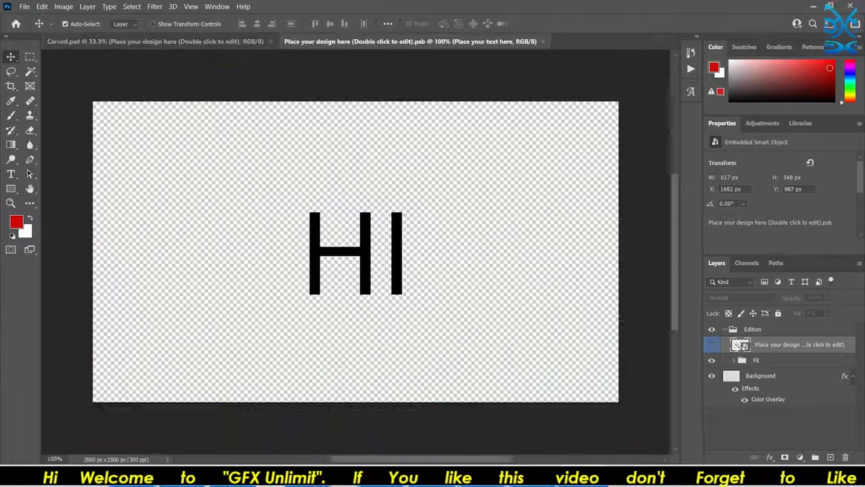
double_click(366, 255)
text(SUBSCR)
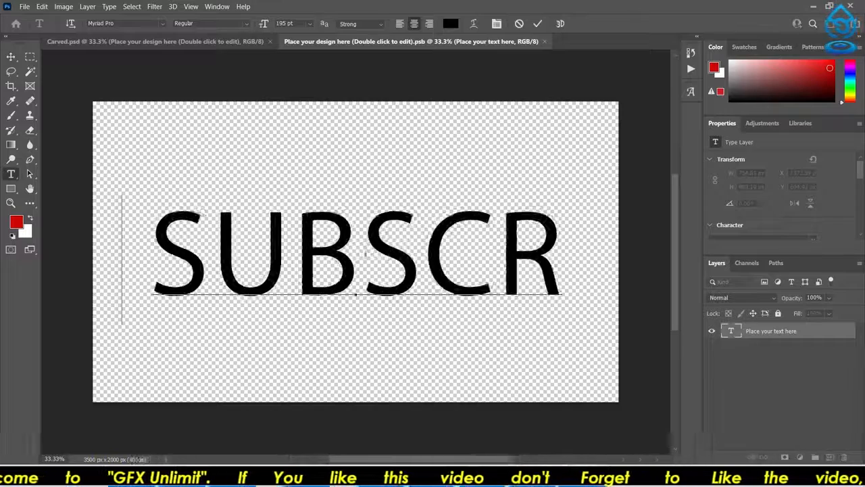
text(IBE)
key(ctrl+Return)
Step: Scale the SUBSCRIBE text to about 80% and move it into the upper part of the canvas
key(v)
key(ctrl+t)
drag(644, 326, 525, 300)
drag(439, 255, 488, 188)
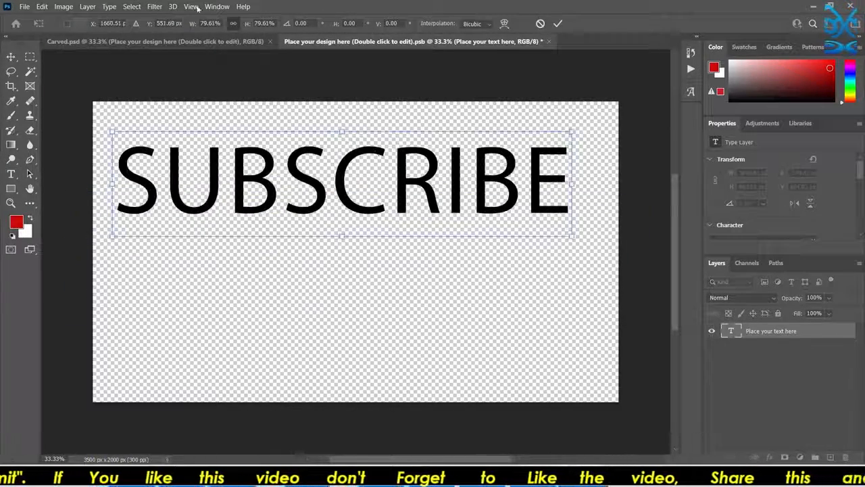
key(Return)
Step: Change the SUBSCRIBE text's font to Gilroy ExtraBold and reposition it within the canvas width
double_click(266, 209)
click(163, 25)
text(gil)
click(145, 152)
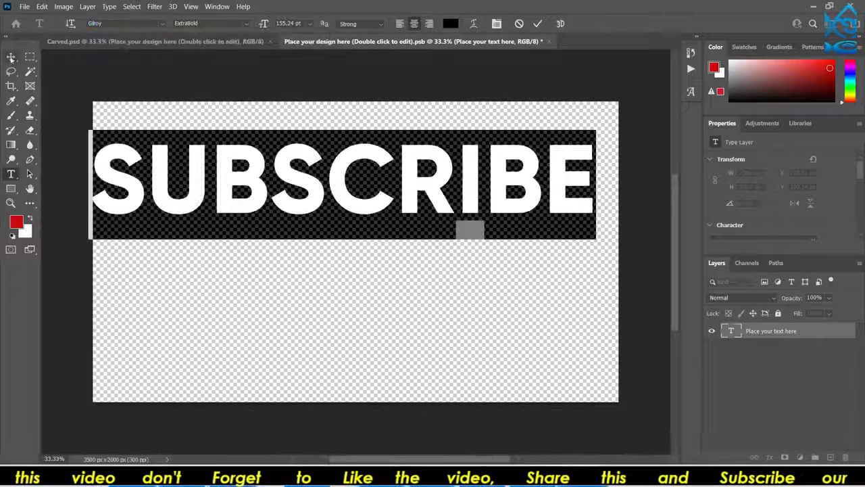
click(11, 59)
drag(260, 192, 276, 182)
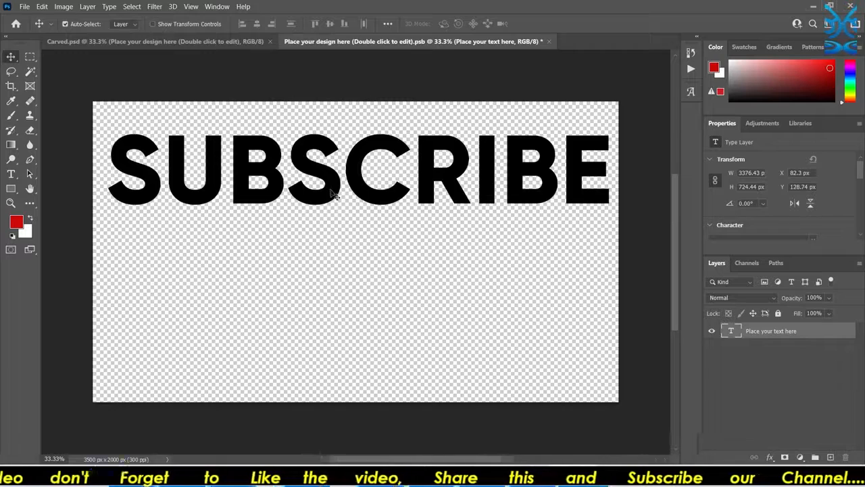
Step: Duplicate the SUBSCRIBE line below itself and change the copy's text to OUR CHANNEL
drag(321, 196, 320, 307)
double_click(320, 307)
text(OUR CHANNEL)
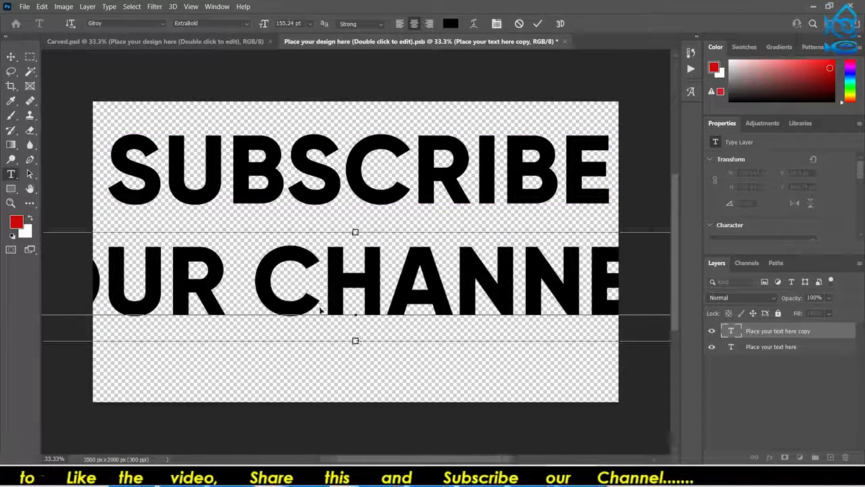
Step: Set the font weight of the whole OUR CHANNEL line to Gilroy Light
key(ctrl+a)
click(233, 36)
key(ctrl+t)
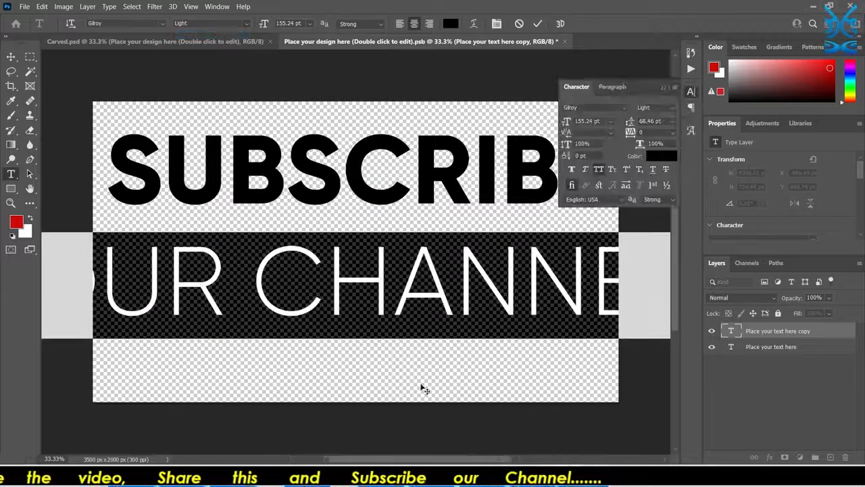
click(663, 87)
Step: Scale the OUR CHANNEL line down to about 3045 px wide so it fits inside the canvas
click(494, 304)
scroll(494, 305, down, 2)
key(ctrl+t)
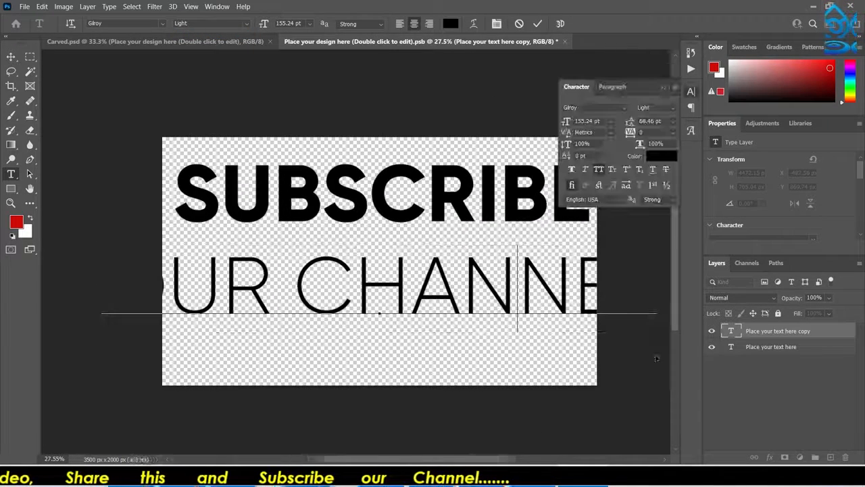
key(Return)
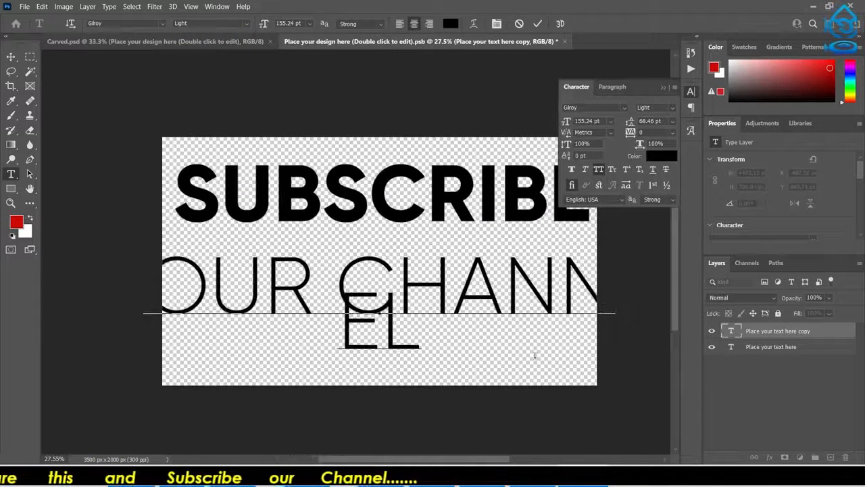
key(BackSpace)
key(ctrl+t)
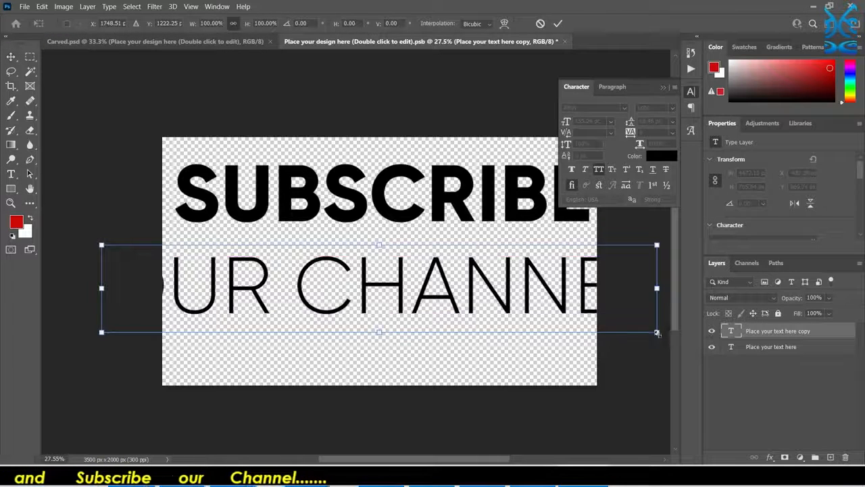
drag(656, 333, 570, 314)
key(Return)
click(663, 87)
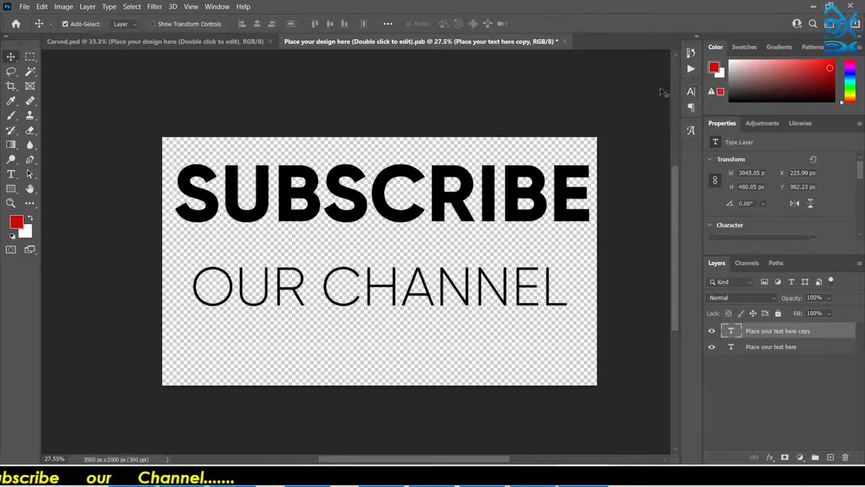
Step: Move both text lines down to centre them on the canvas, and save and close the smart object
drag(455, 295, 455, 313)
drag(438, 214, 436, 245)
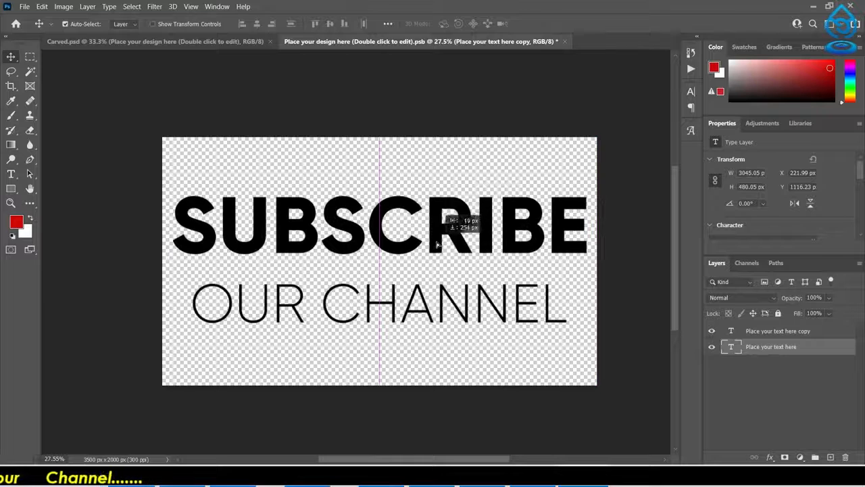
key(ctrl+s)
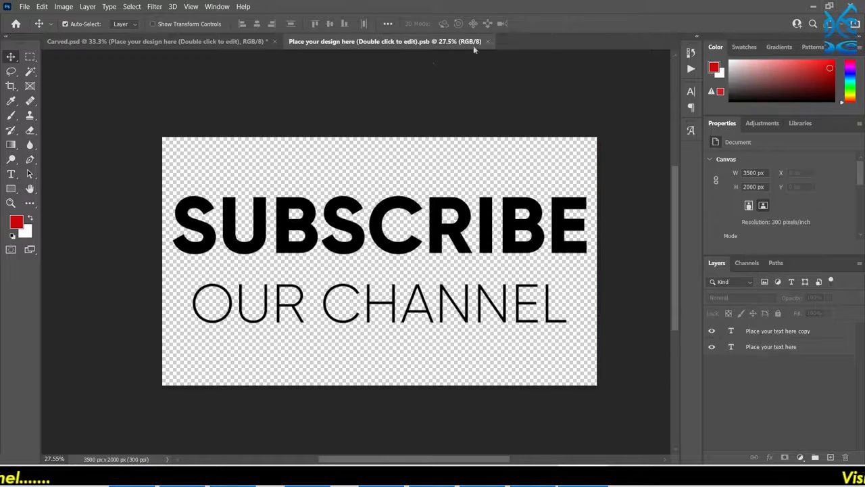
click(487, 41)
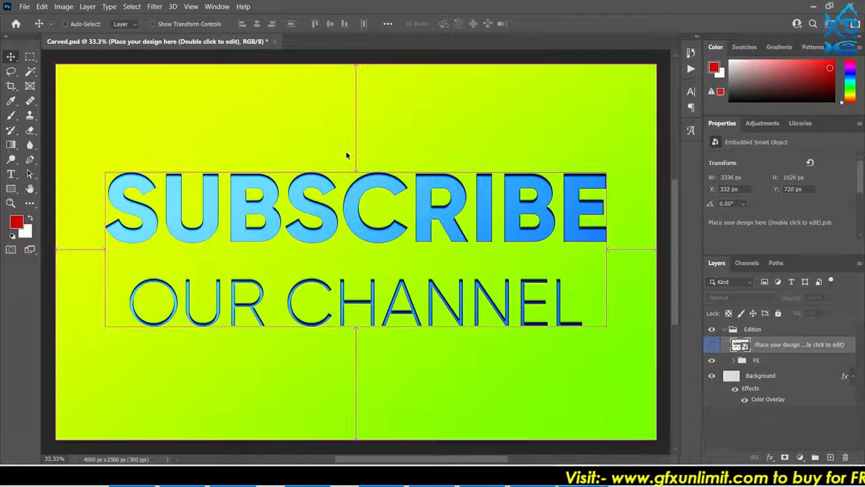
Step: Export the carved mockup for web as a Maximum-quality JPEG named Carved.jpg into a Downloads subfolder, with the preview fitted to the window
key(ctrl+alt+shift+s)
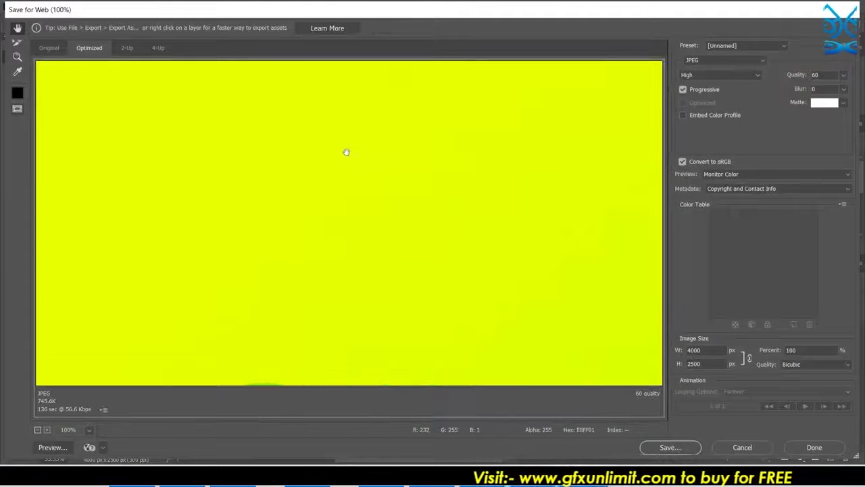
click(90, 430)
click(94, 420)
click(748, 76)
click(743, 121)
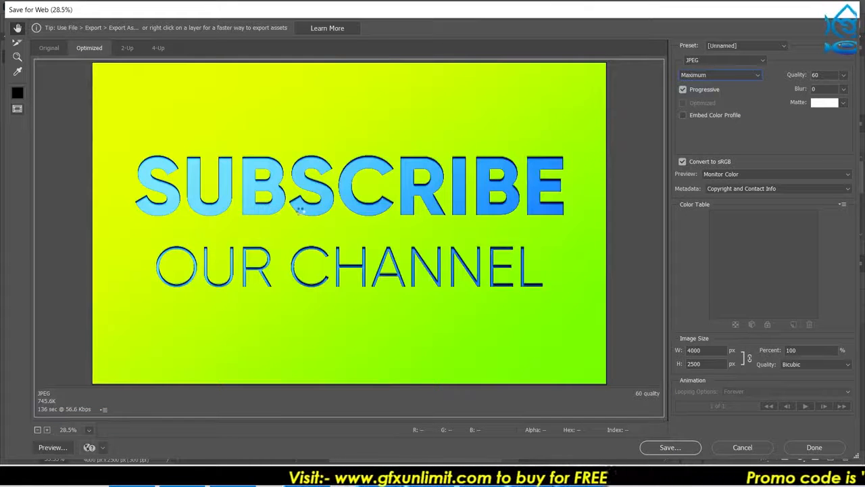
click(670, 447)
click(38, 173)
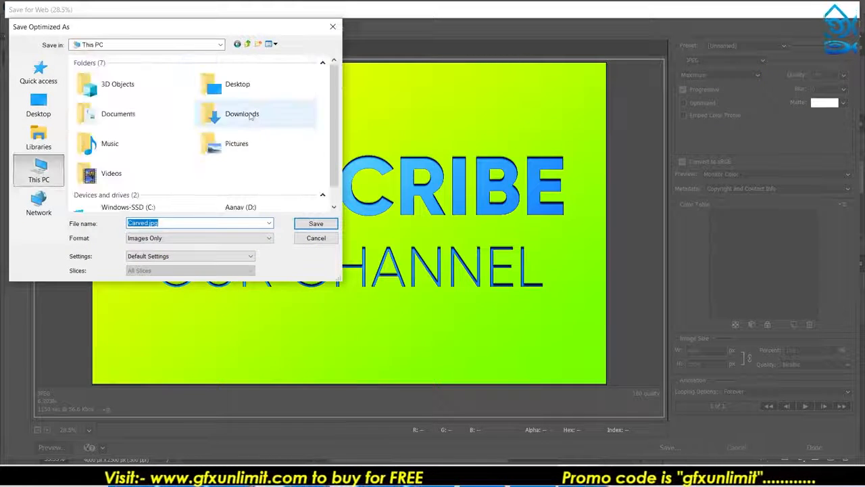
double_click(234, 112)
double_click(120, 87)
click(308, 225)
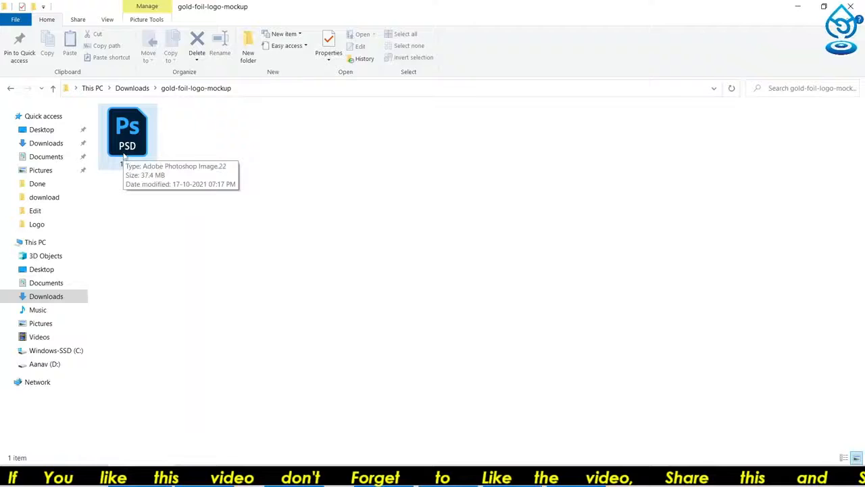
Step: Open 1.psd from the gold-foil-logo-mockup folder and open its card design smart object for editing
double_click(125, 135)
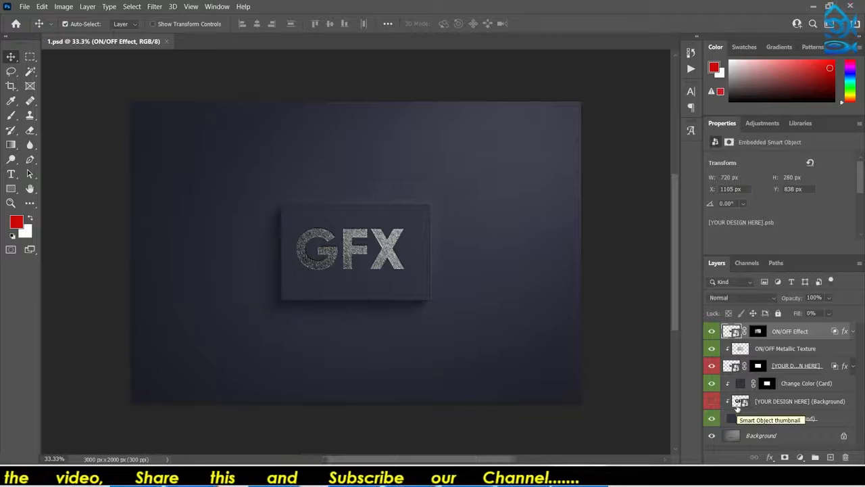
double_click(731, 367)
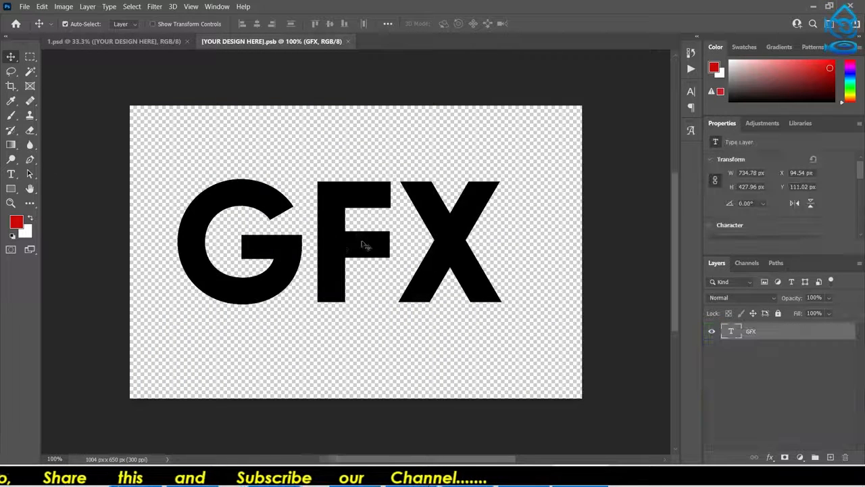
Step: Add Unlimit as a second line under the GFX text in the card design
double_click(336, 257)
click(479, 255)
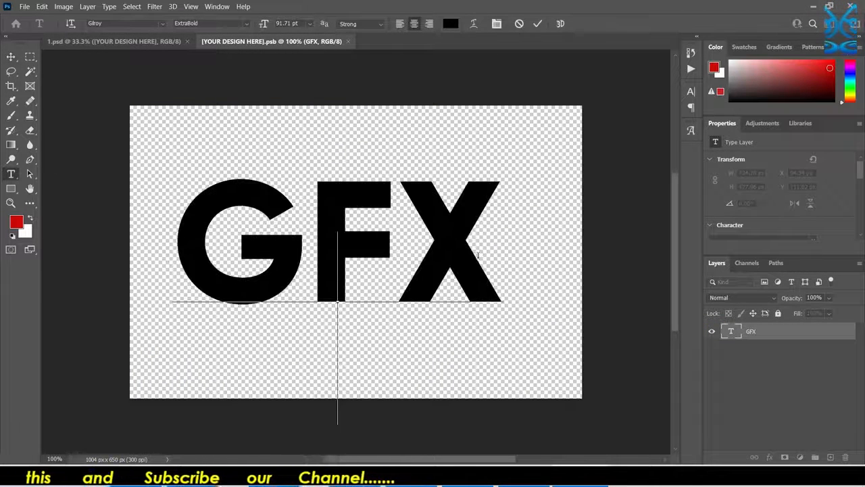
text(Unlimit)
key(ctrl+Return)
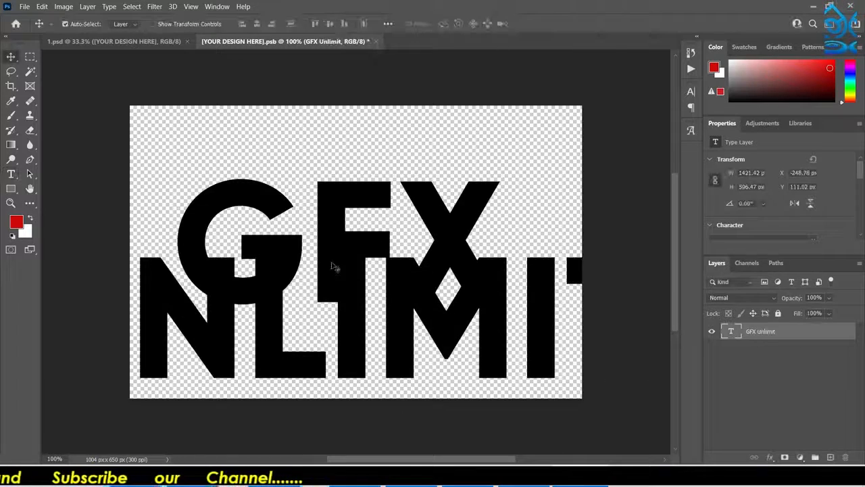
Step: Scale the GFX Unlimit text down to about 55 pt and position it inside the canvas
drag(330, 262, 334, 206)
key(ctrl+t)
drag(666, 367, 404, 260)
drag(275, 204, 407, 259)
key(Return)
Step: Set the GFX Unlimit text's leading to 76 pt and vertical scale to 119%, and check the saved design on the card mockup
double_click(422, 229)
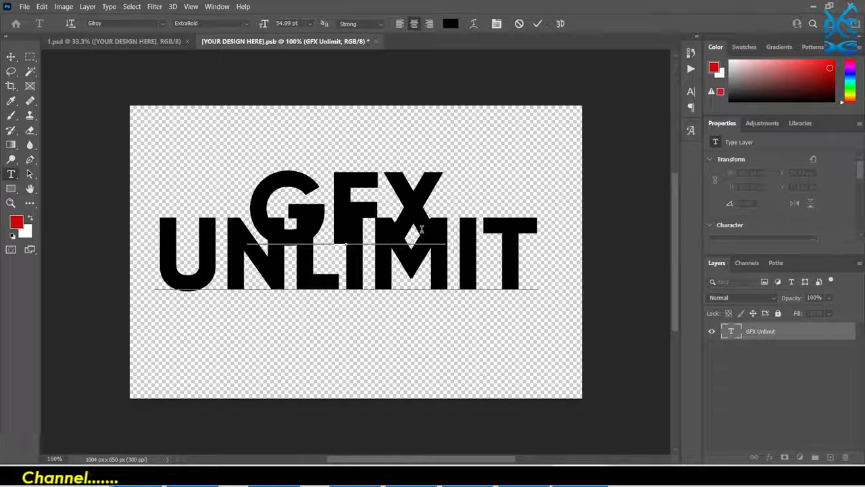
double_click(421, 230)
double_click(408, 197)
key(ctrl+a)
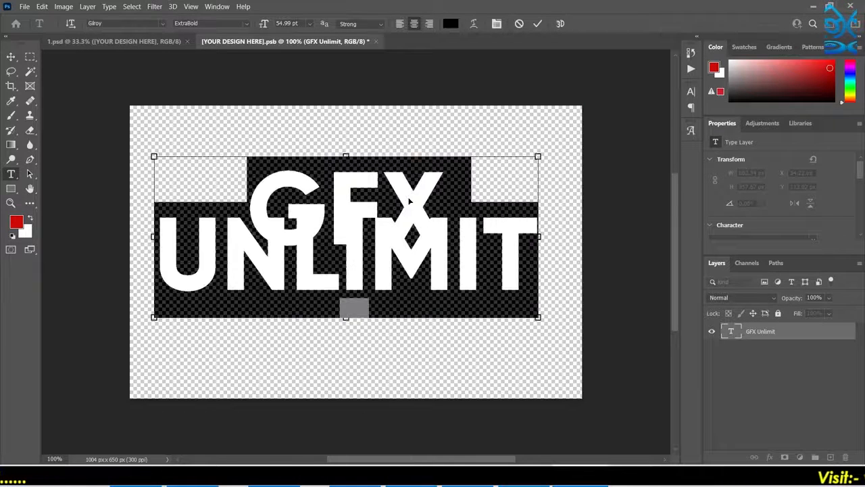
key(ctrl+t)
mouse_move(568, 146)
mouse_down()
mouse_move(598, 146)
mouse_move(581, 146)
mouse_up()
drag(630, 121, 663, 123)
click(10, 57)
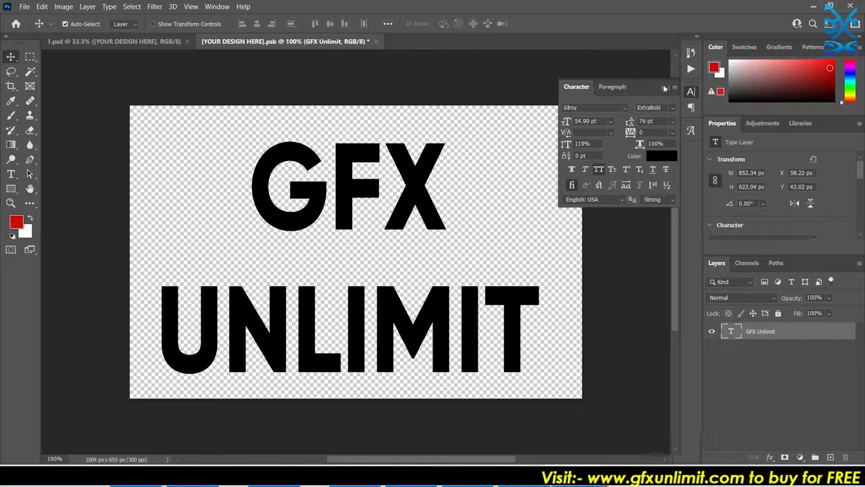
click(149, 41)
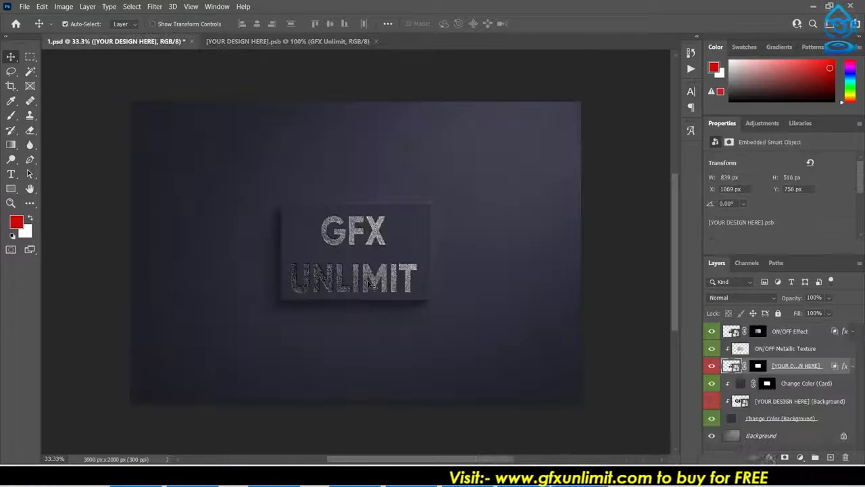
Step: Recolour the GFX Unlimit text bright red in the card design, save it, and check the card mockup
click(288, 41)
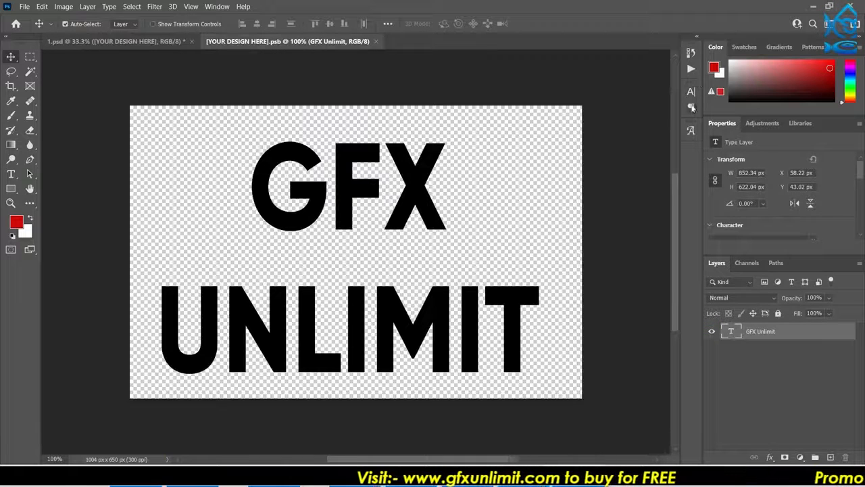
click(690, 91)
click(662, 161)
click(658, 107)
click(768, 101)
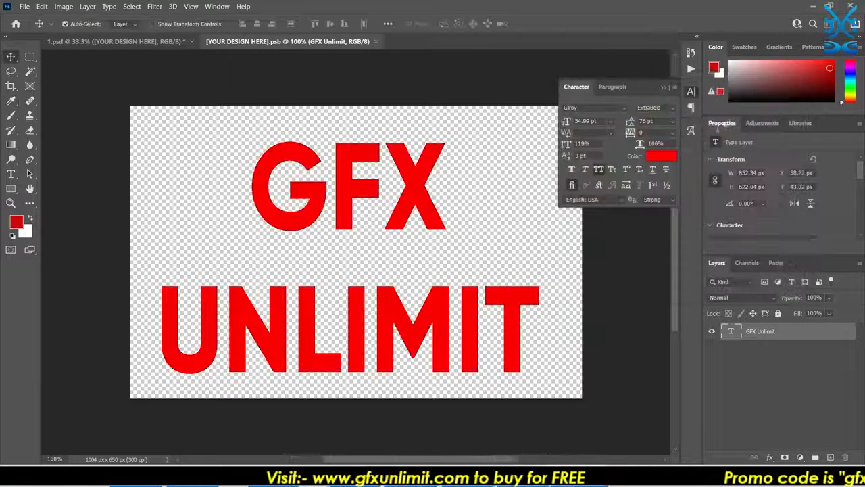
key(ctrl+s)
click(134, 42)
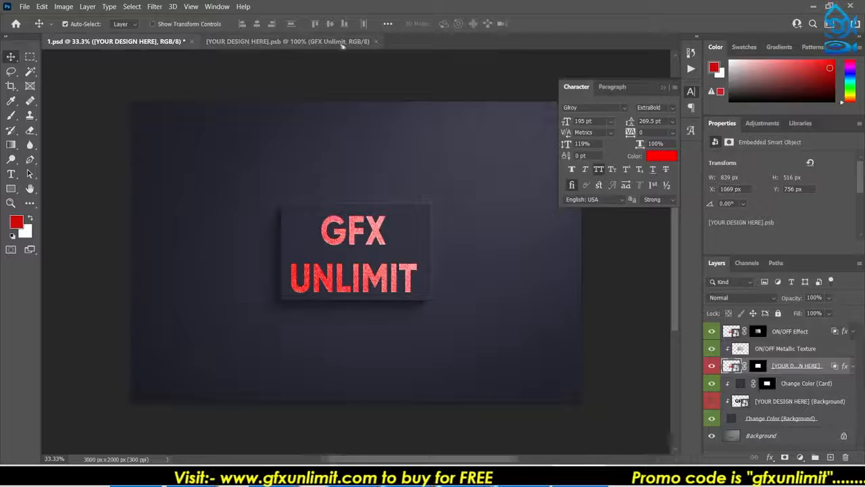
Step: Return to the card design and open the gfxunlimit Logo folder on drive D in File Explorer
click(288, 41)
click(25, 7)
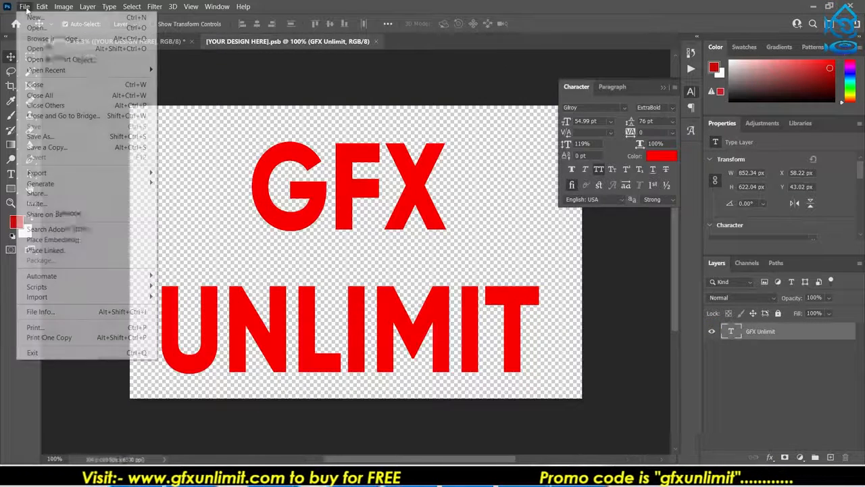
click(211, 264)
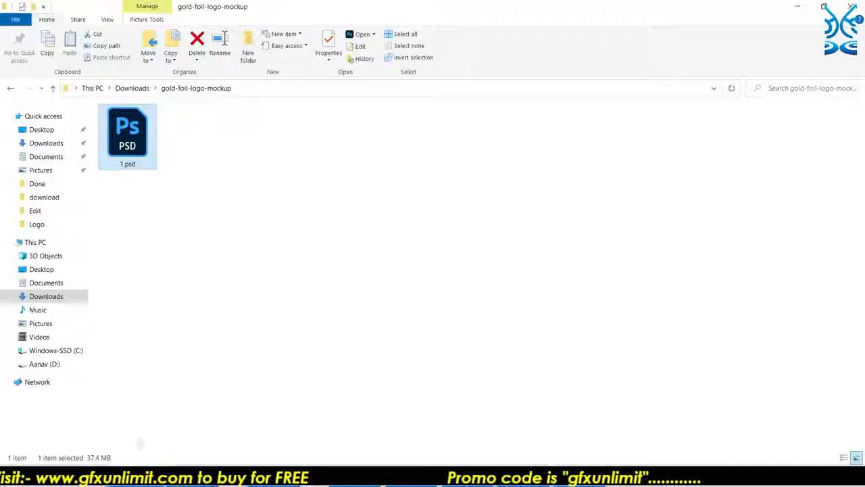
click(44, 364)
double_click(306, 156)
double_click(120, 137)
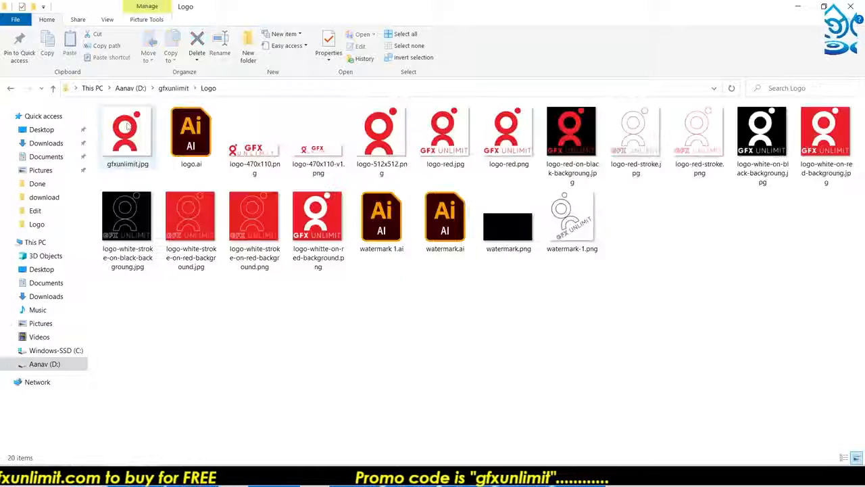
Step: Place logo-512x512.png in the card design with the GFX Unlimit text layer hidden, and check the saved result on the card mockup
click(121, 139)
click(380, 136)
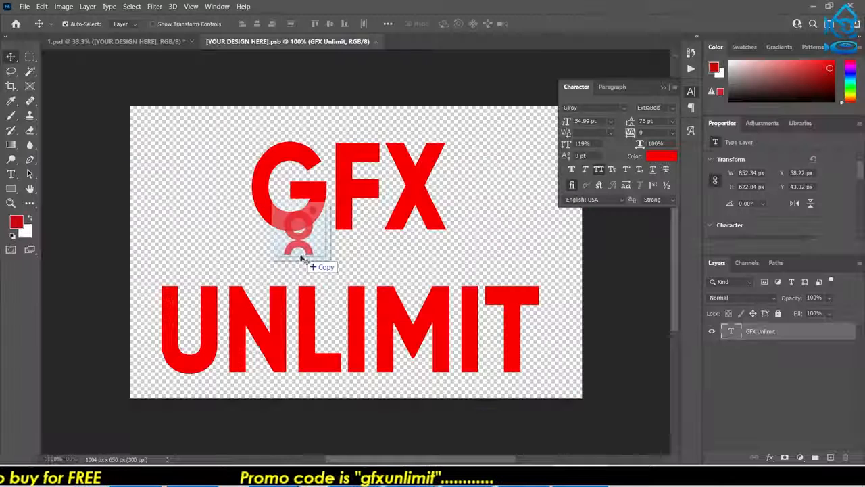
drag(300, 248, 311, 252)
key(Return)
click(711, 348)
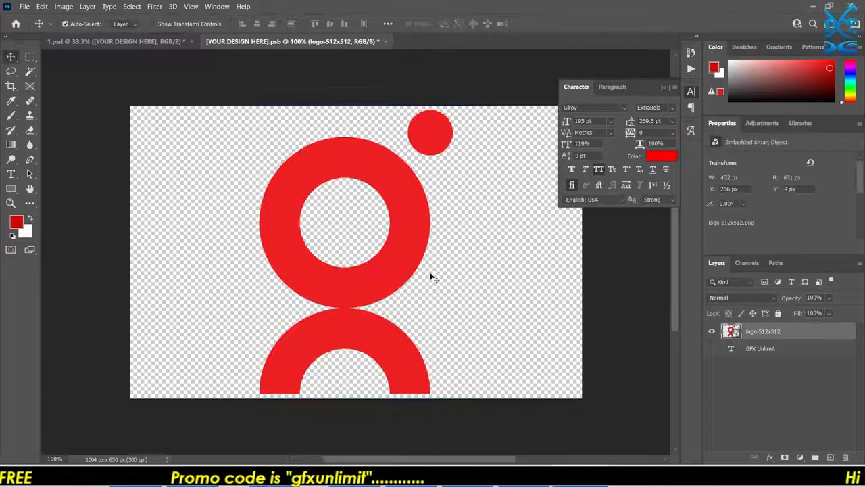
click(169, 42)
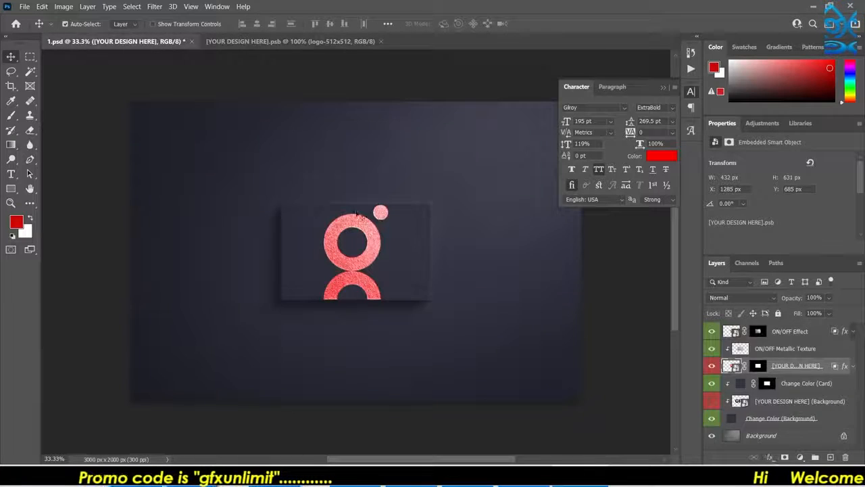
Step: Apply a lime green Color Overlay to the logo-512x512 layer, save the design, check the card mockup, and collapse the Character panel
key(ctrl+Tab)
click(769, 457)
click(666, 363)
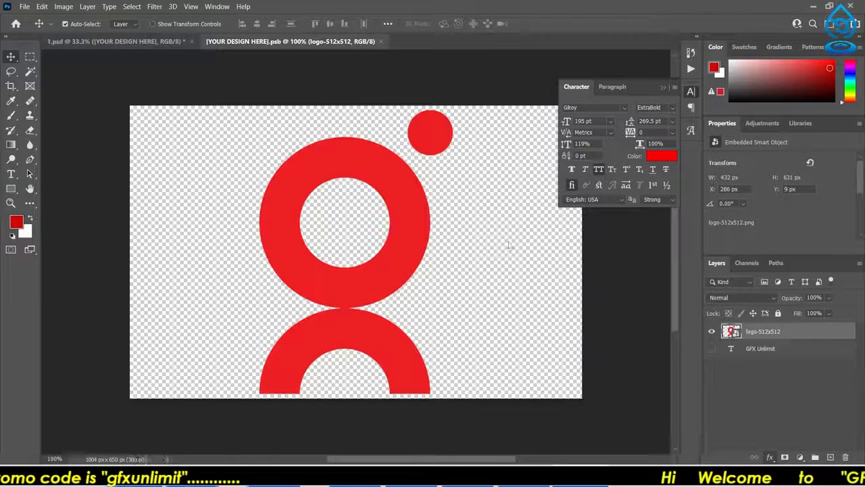
click(786, 197)
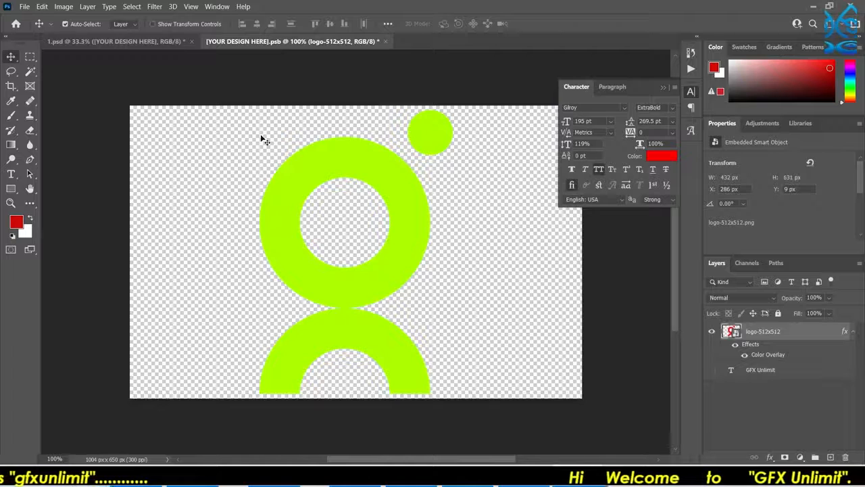
click(129, 42)
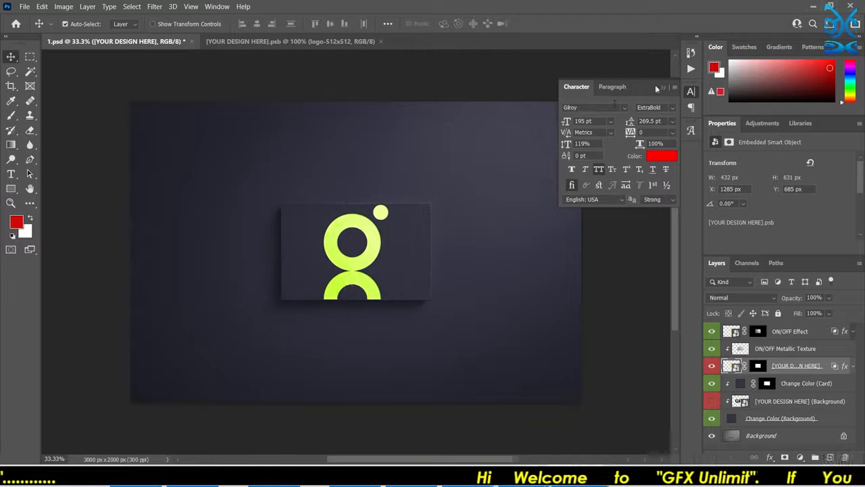
click(663, 87)
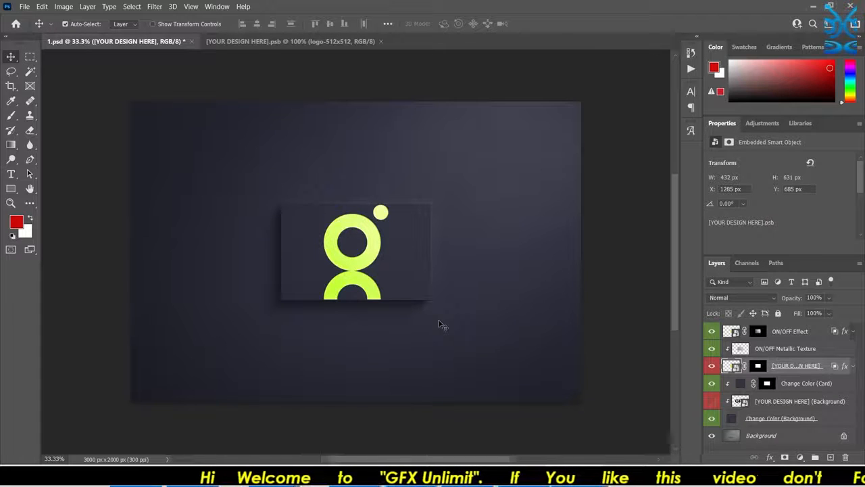
Step: Hide the logo-512x512 layer and show the GFX Unlimit text layer in the card design
click(315, 46)
click(712, 331)
click(712, 370)
Step: Replace the GFX Unlimit text with NEW DESIGN on two lines, save the design, and check the card mockup
double_click(410, 327)
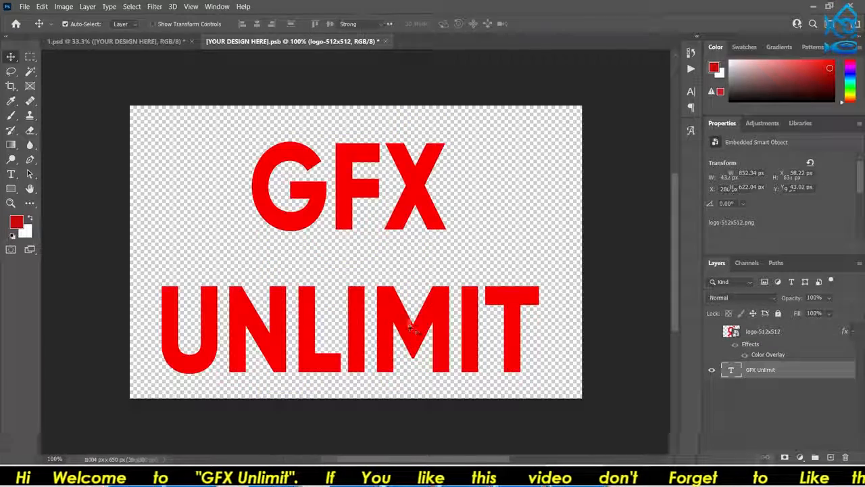
key(ctrl+a)
text(NEW)
key(Return)
text(DESI)
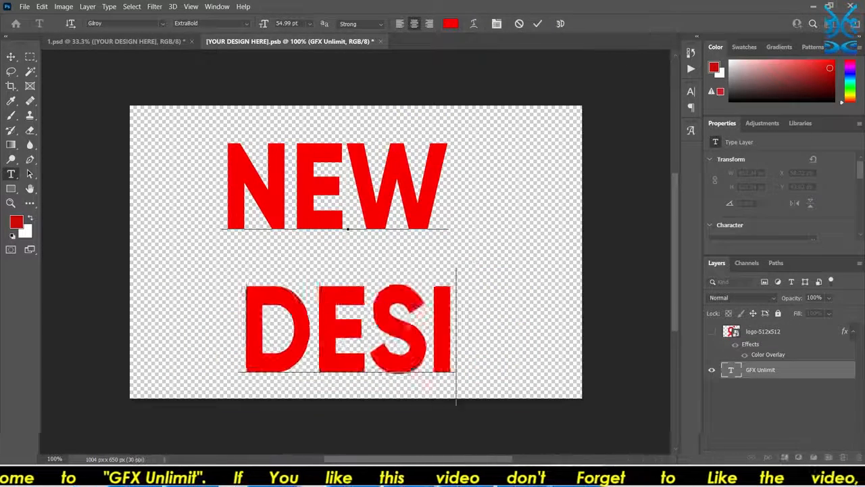
text(GN)
click(11, 56)
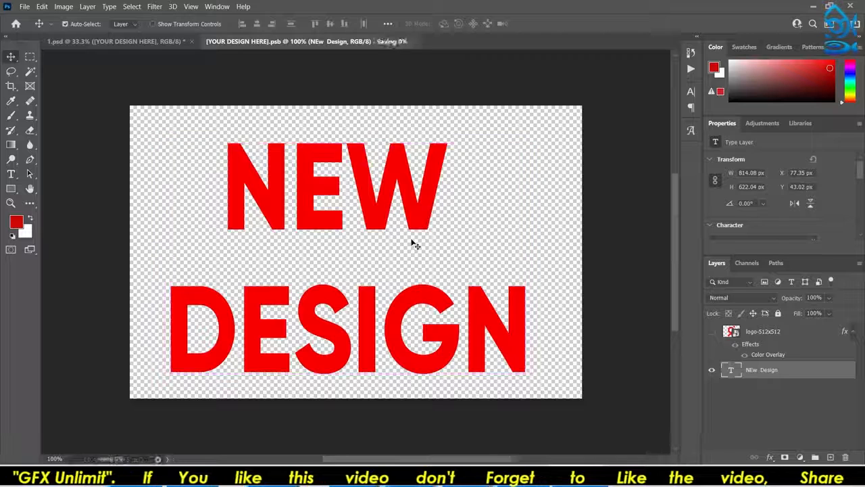
click(135, 42)
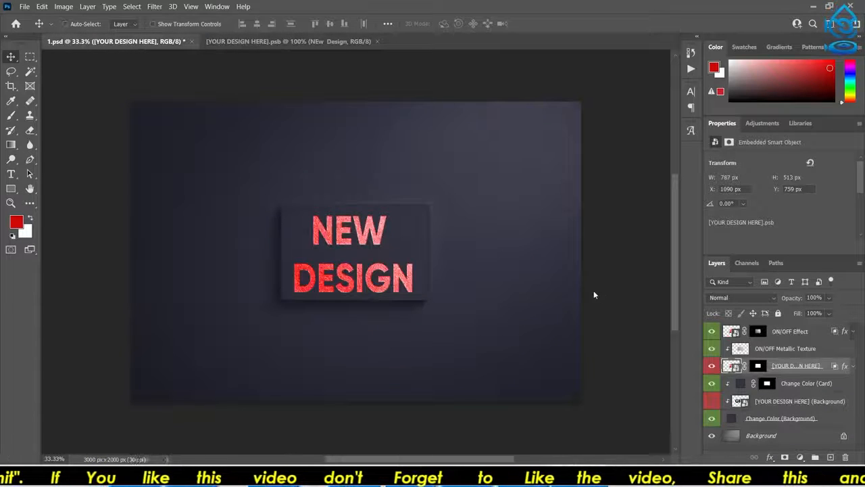
Step: Set up a Save for Web export of the card mockup as a JPEG at Maximum quality
key(ctrl+alt+shift+s)
click(744, 76)
click(724, 123)
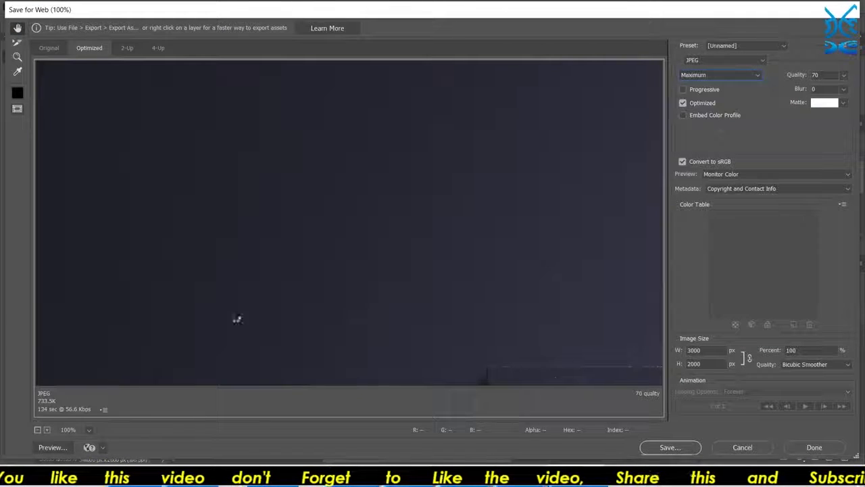
click(89, 432)
click(84, 422)
click(663, 451)
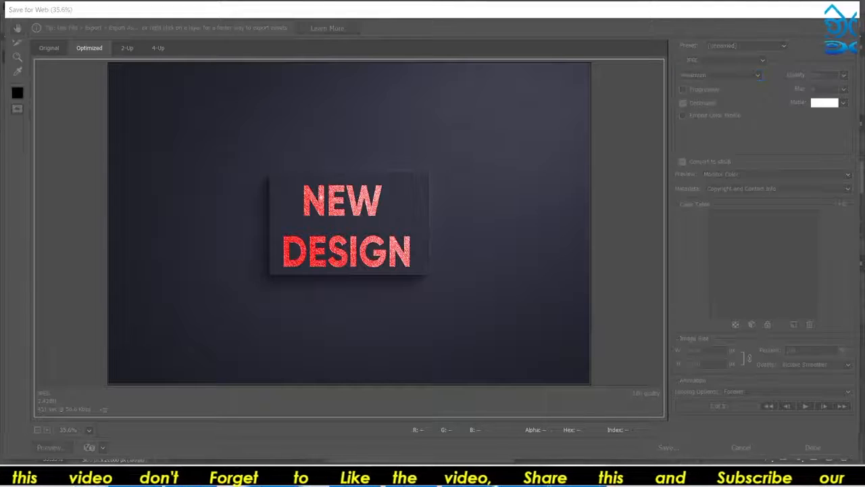
Step: Save the exported card mockup as 1.jpg in the gold-foil-logo-mockup folder
click(39, 172)
double_click(230, 112)
double_click(116, 85)
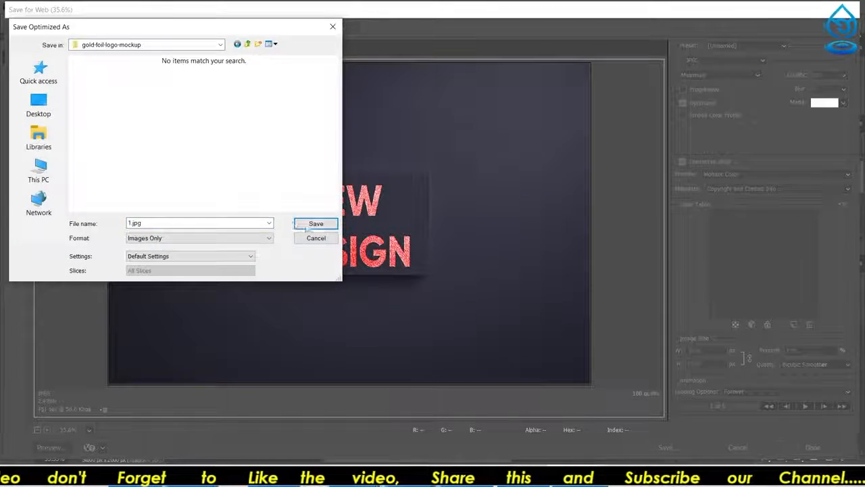
click(307, 225)
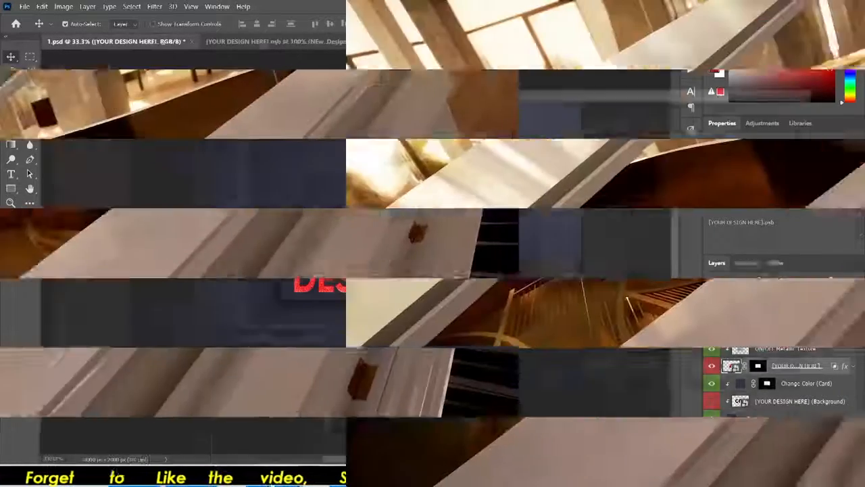